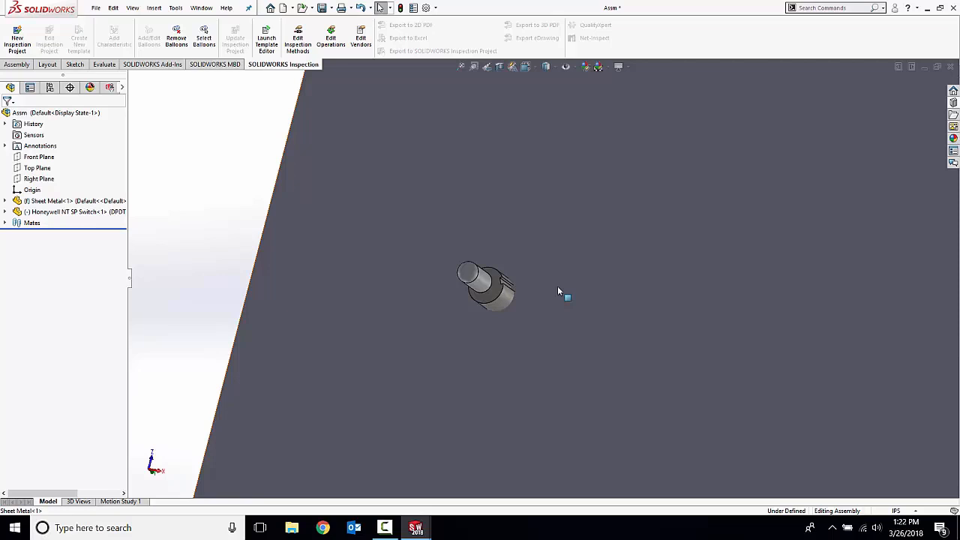
- Edit the sheet metal part within the assembly and start a new sketch on its large face
middle_drag(512, 279, 454, 293)
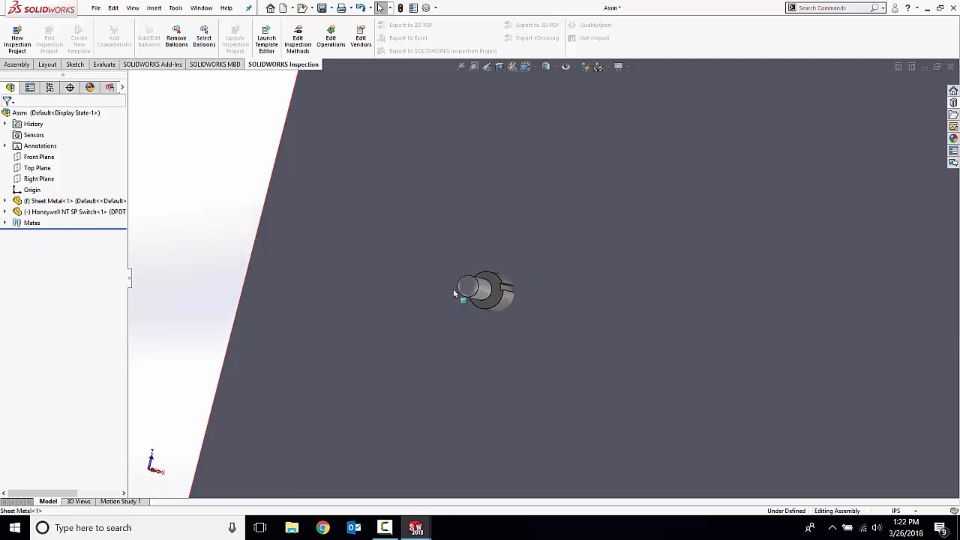
middle_drag(612, 310, 571, 297)
click(575, 293)
right_click(562, 297)
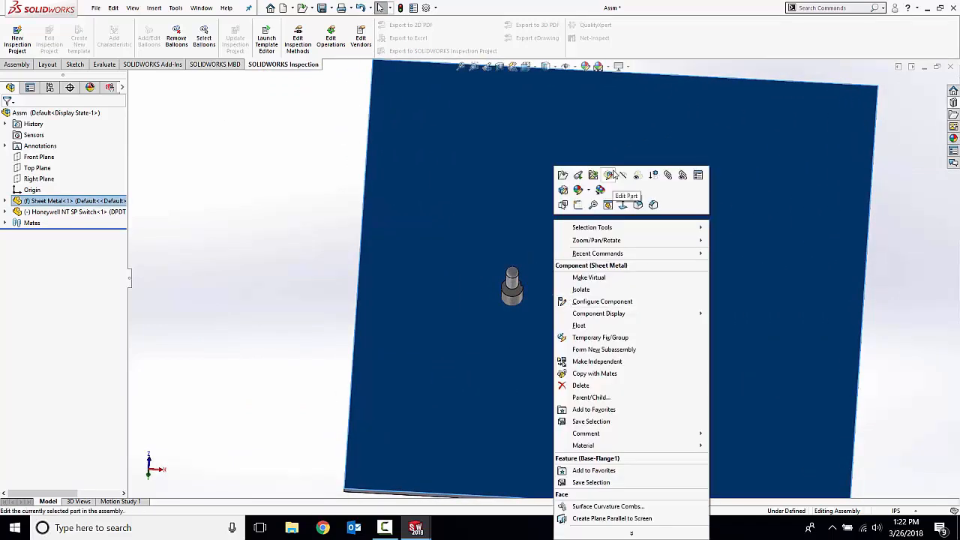
click(609, 176)
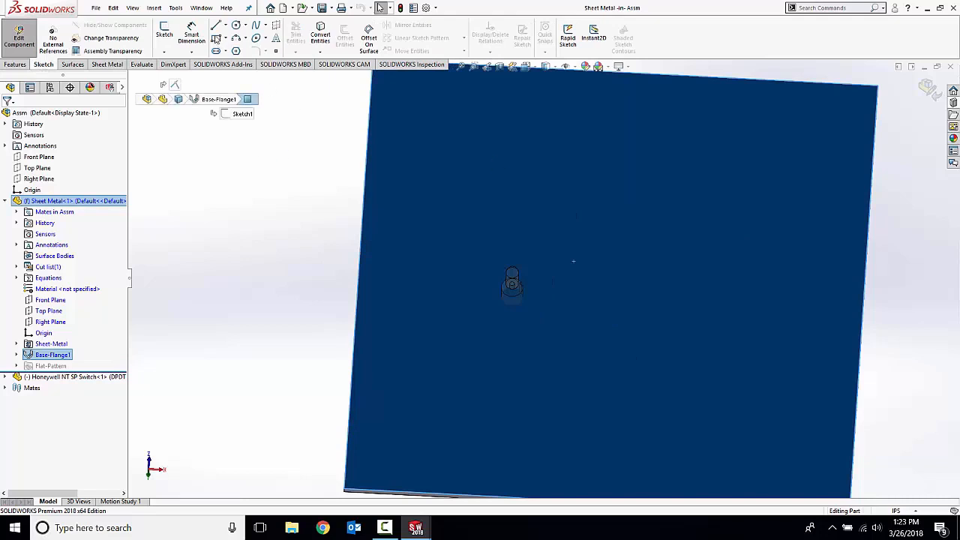
click(164, 33)
- Sketch a circle about 0.48 in in diameter, centred on the switch bushing and slightly larger than its outer edge
scroll(527, 306, down, 8)
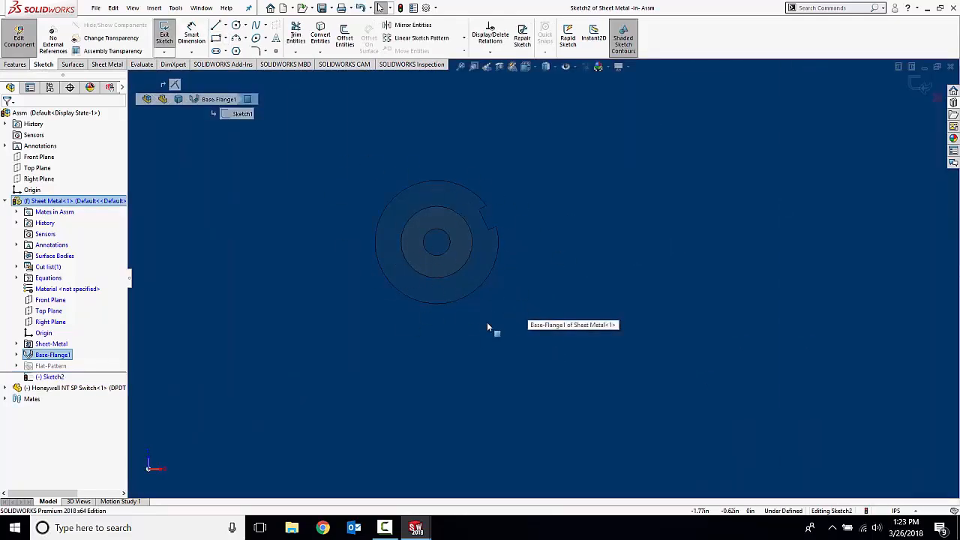
scroll(540, 285, up, 3)
click(236, 24)
click(482, 257)
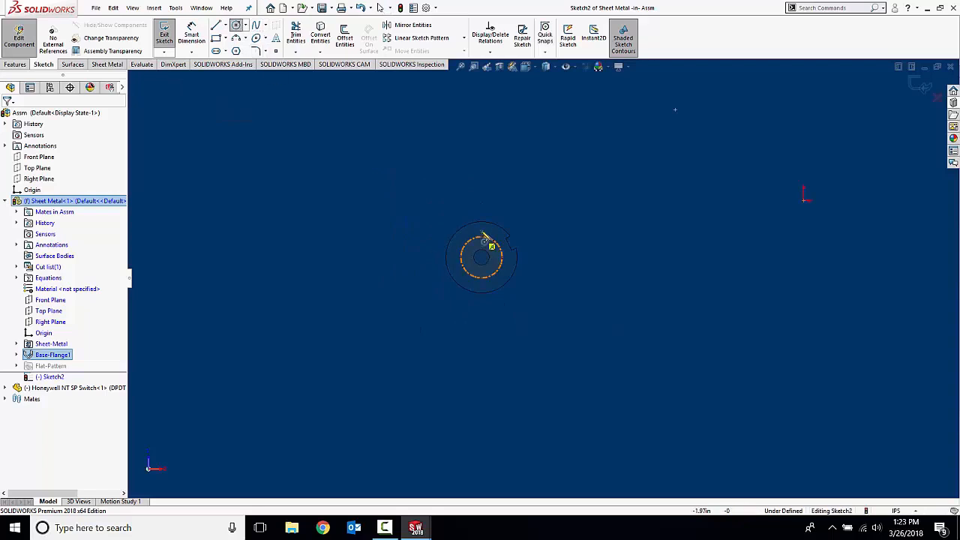
scroll(490, 258, down, 2)
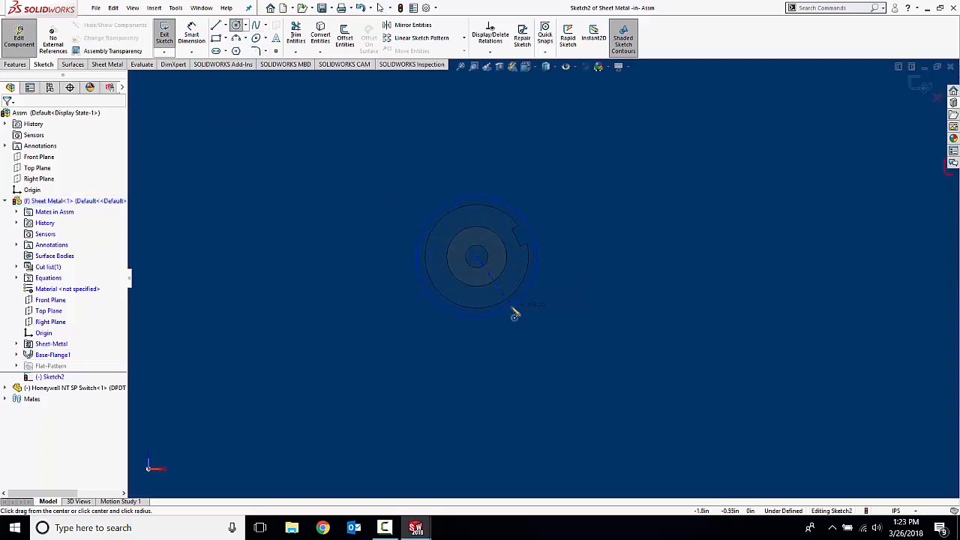
click(514, 315)
key(Escape)
- Dimension the circle's diameter at 0.4675 in
click(191, 36)
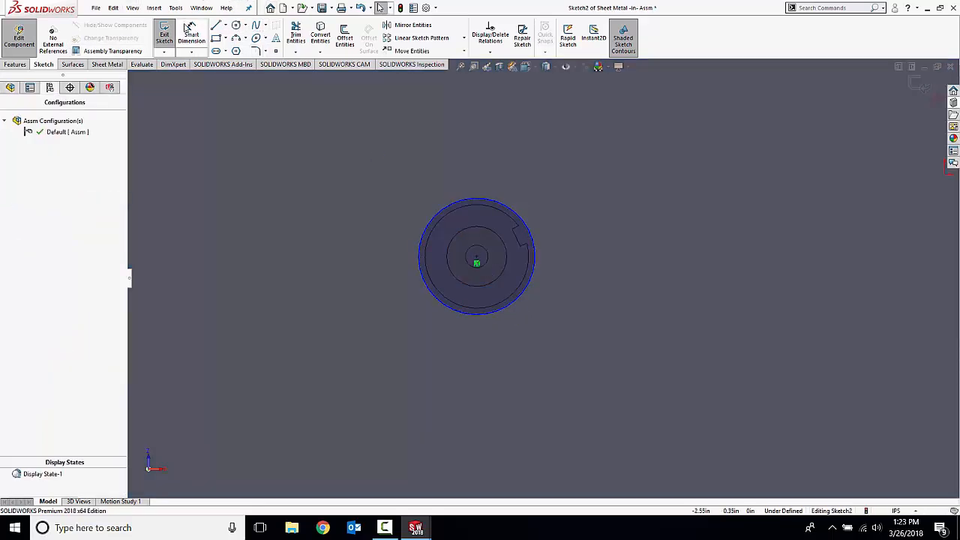
scroll(442, 236, down, 2)
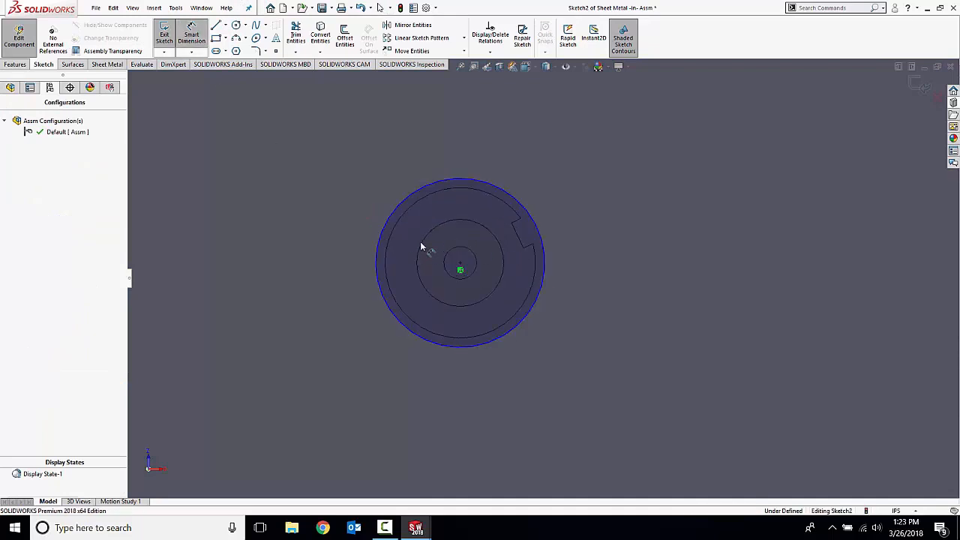
click(381, 240)
click(307, 260)
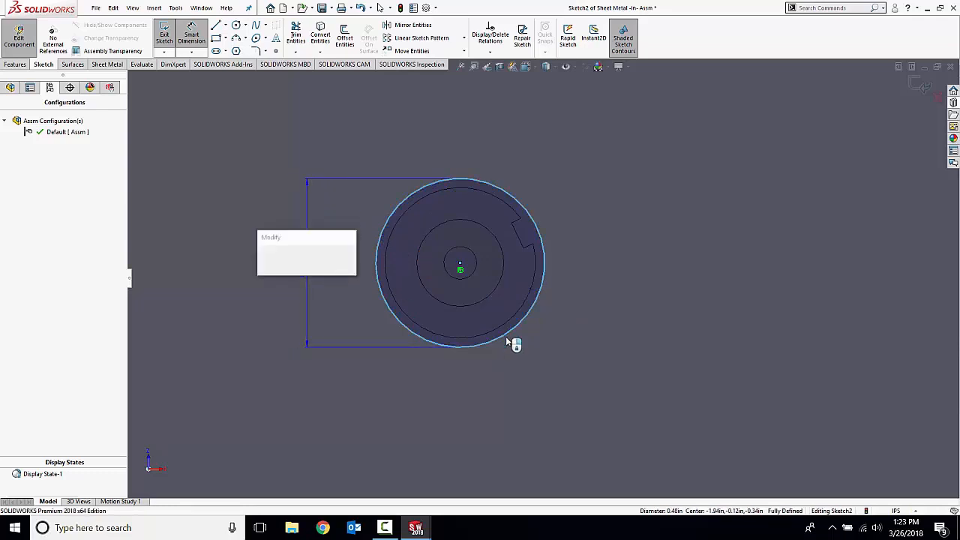
text(.)
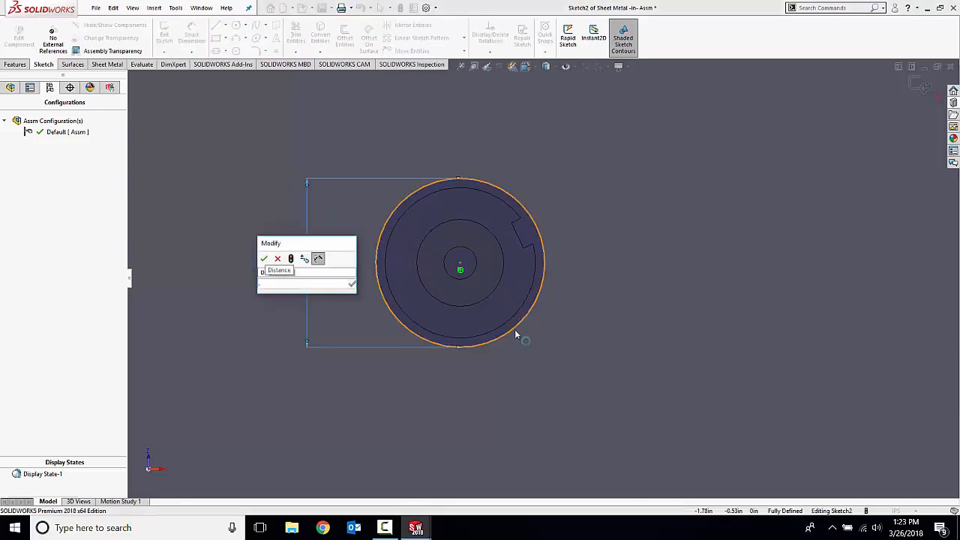
text(4675)
key(Return)
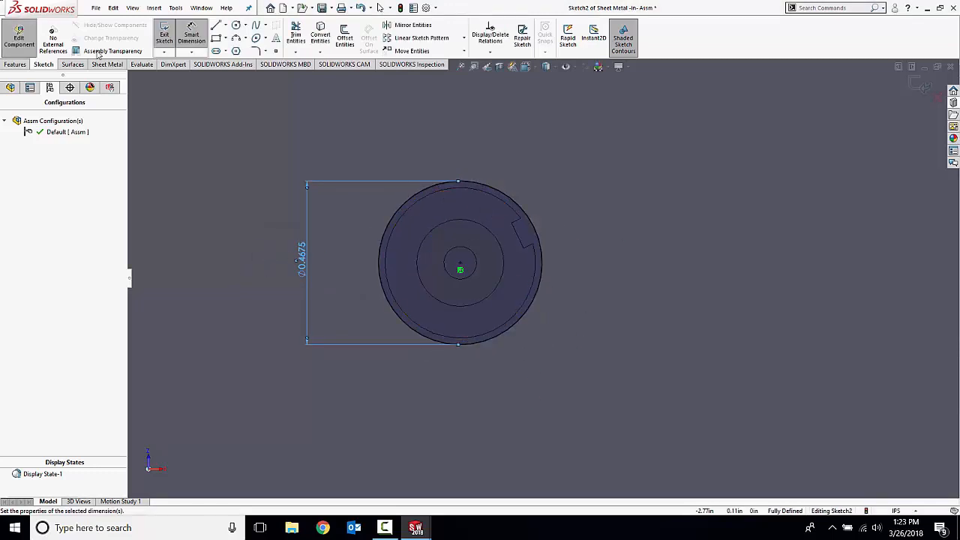
- Sketch a three-sided notch of connected perpendicular lines inward from the circle, following the keyway slot of the switch bushing
click(215, 27)
scroll(525, 229, down, 5)
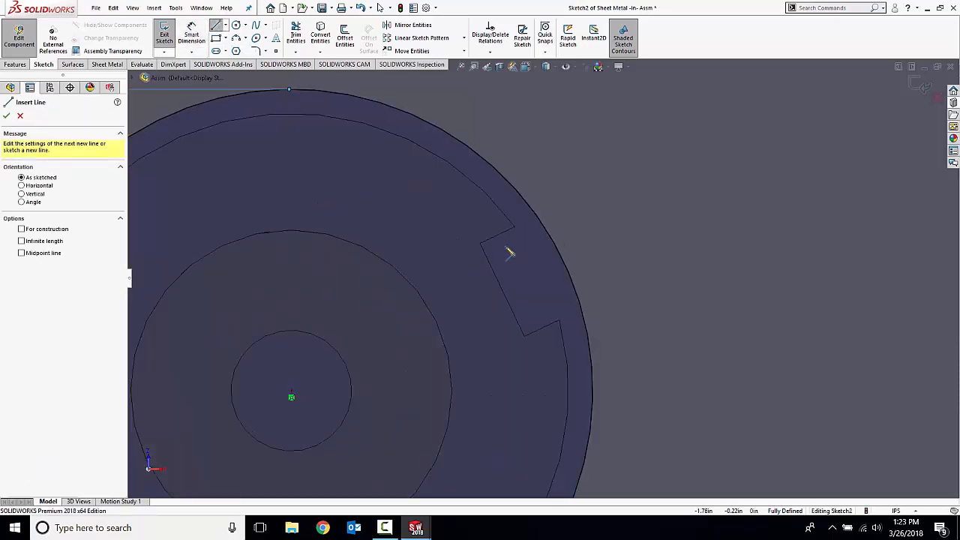
click(553, 233)
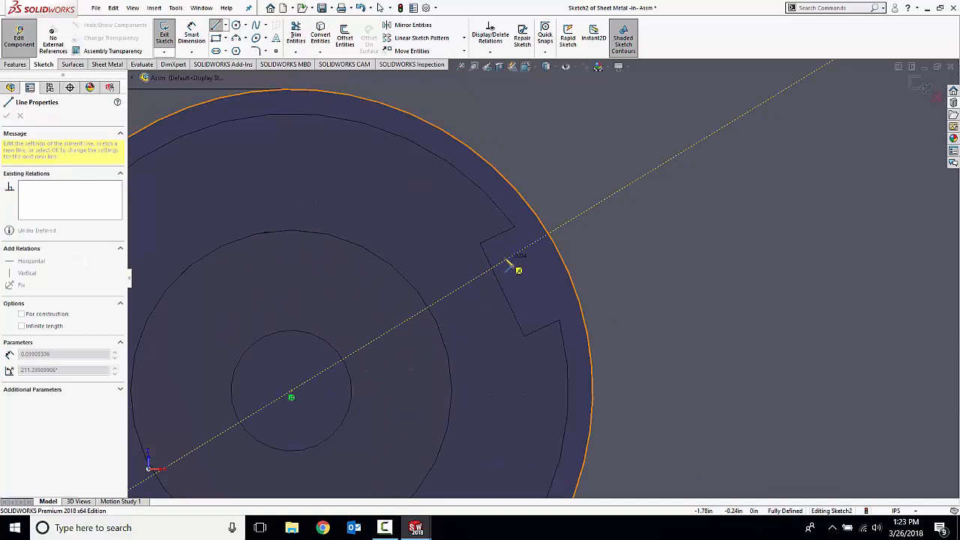
click(496, 258)
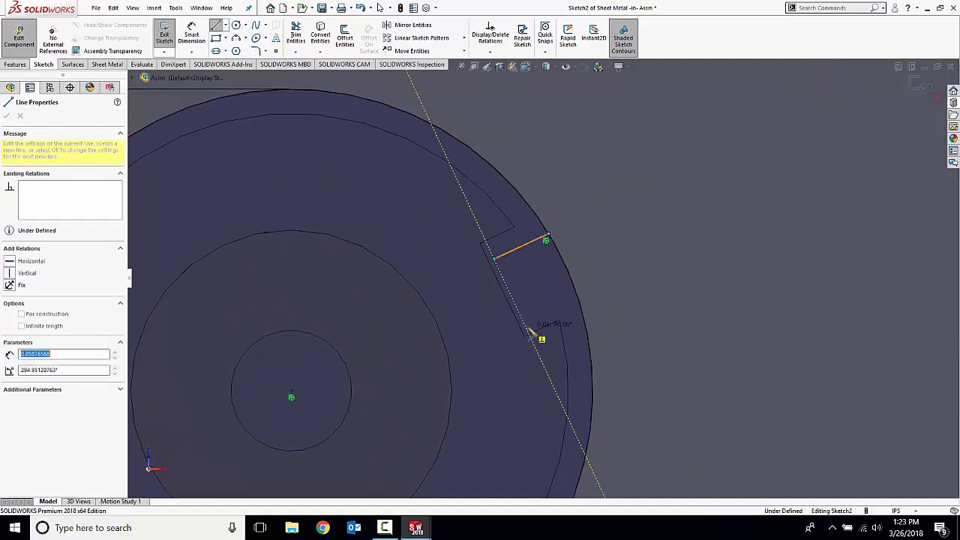
click(529, 320)
click(586, 302)
key(Escape)
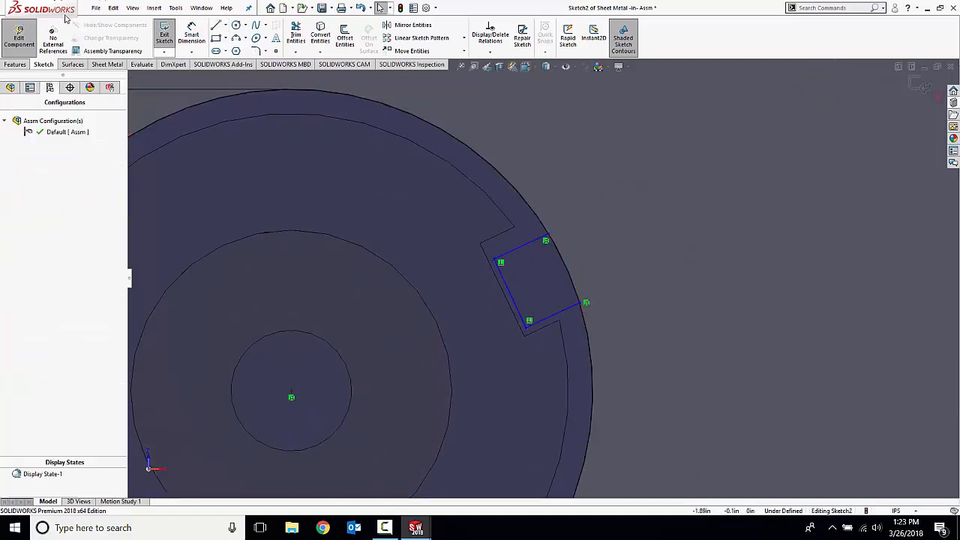
- Draw a construction centerline from the circle's centre through the notch to a point outside the circle
click(225, 25)
click(238, 50)
click(291, 397)
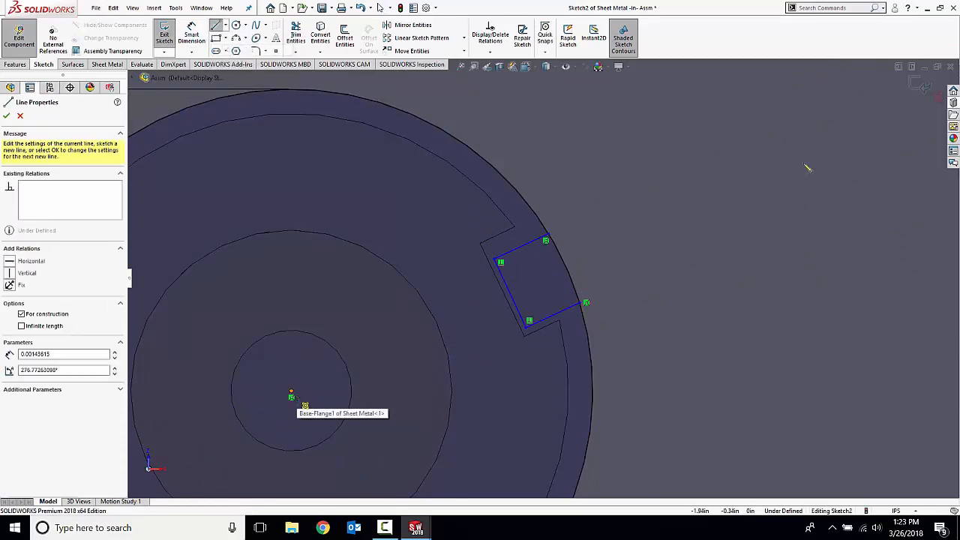
click(715, 200)
key(Escape)
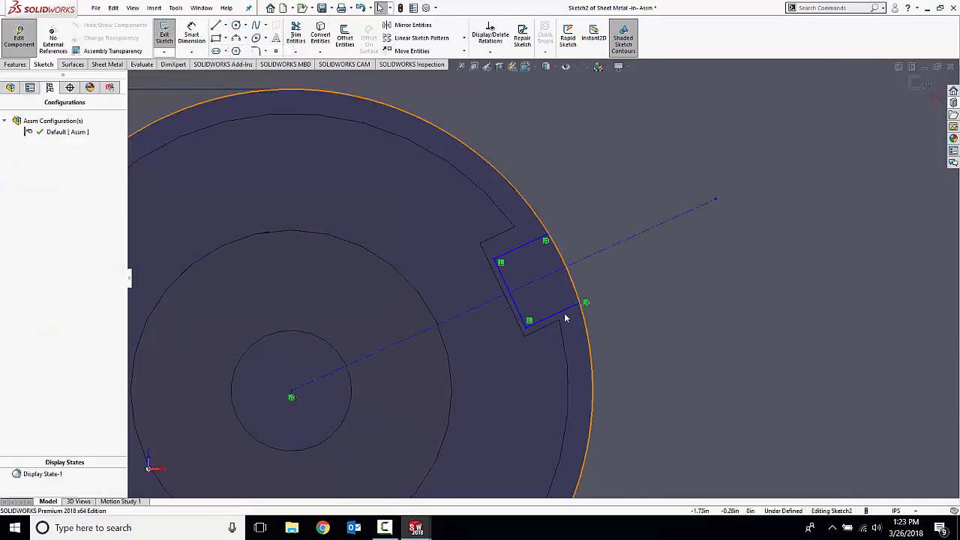
- Make the two side lines of the notch parallel to the centerline
ctrl+click(542, 282)
ctrl+click(521, 248)
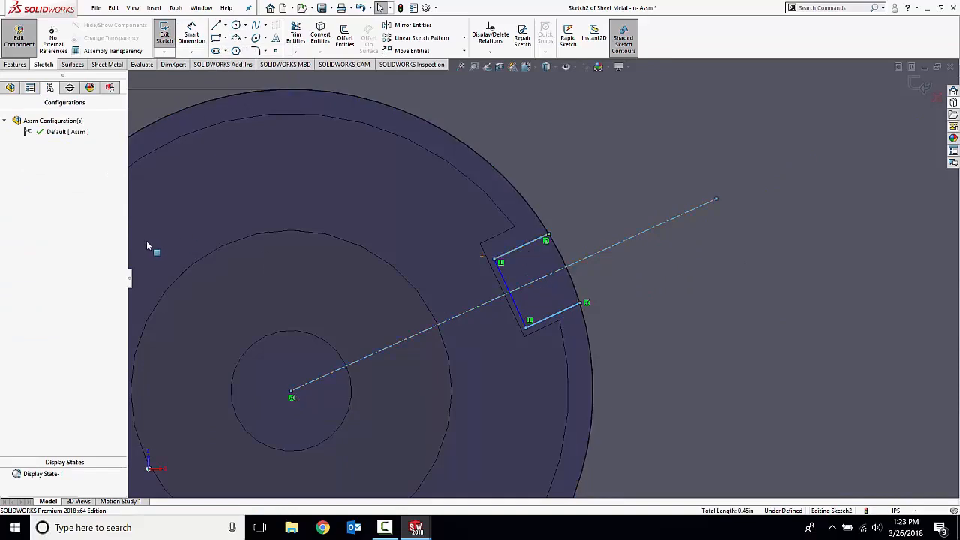
click(30, 88)
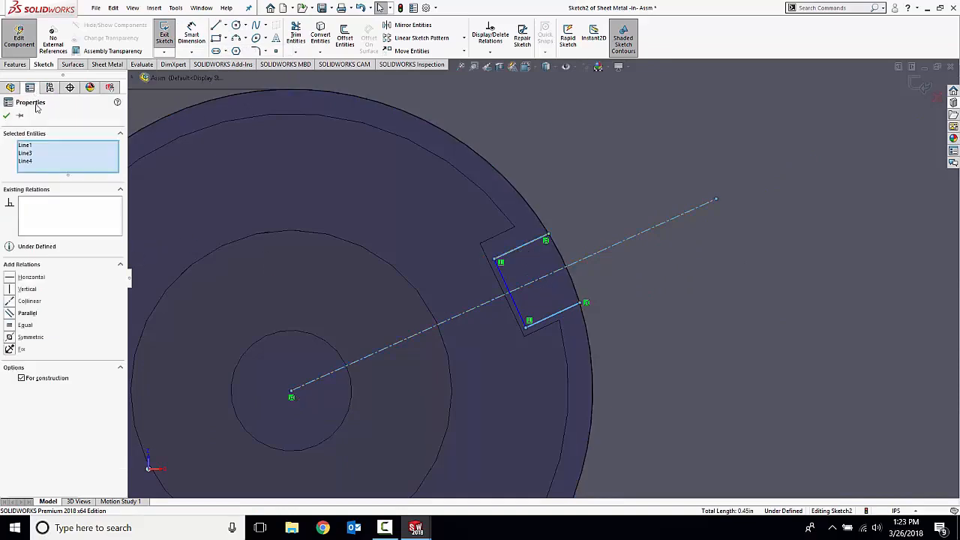
click(11, 313)
key(Escape)
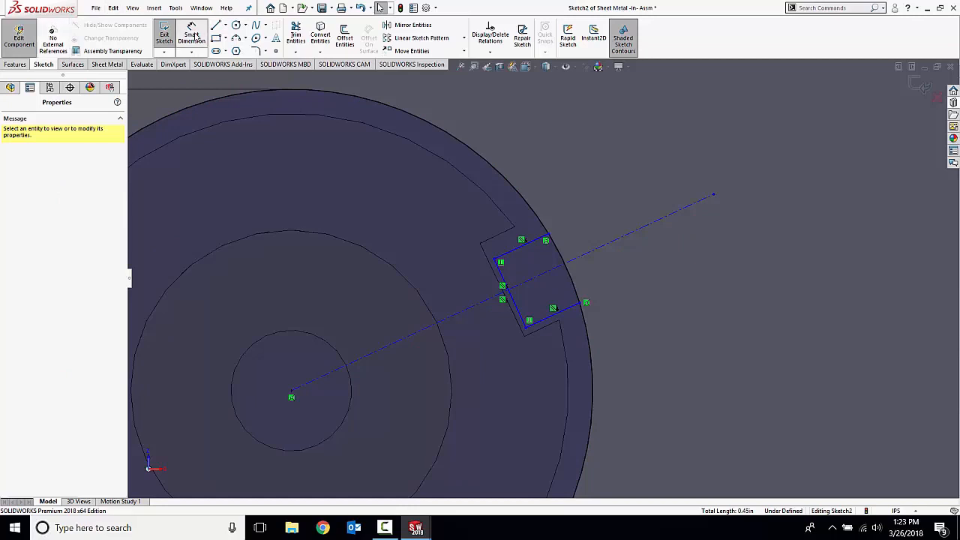
- Dimension the notch width between its two side lines at 0.07 in
click(193, 34)
click(564, 310)
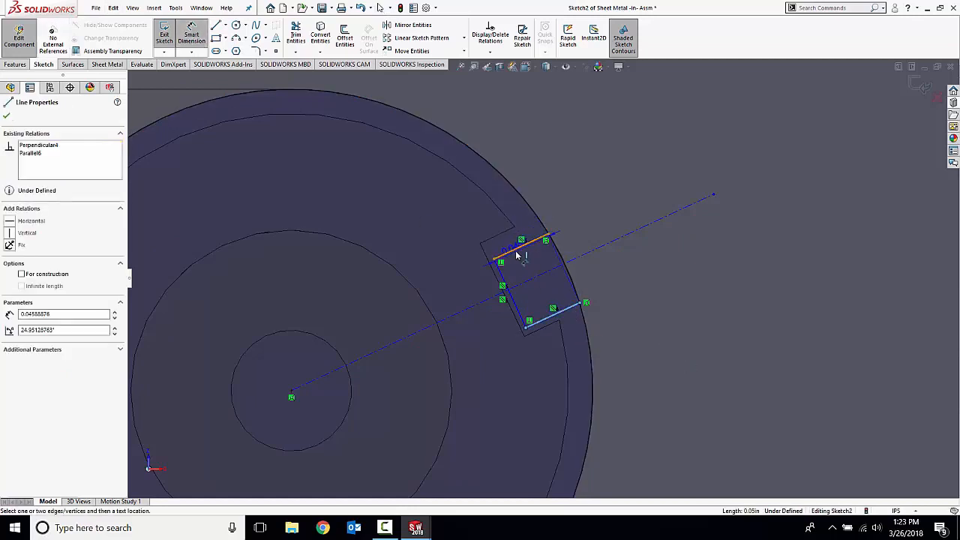
click(518, 253)
click(607, 225)
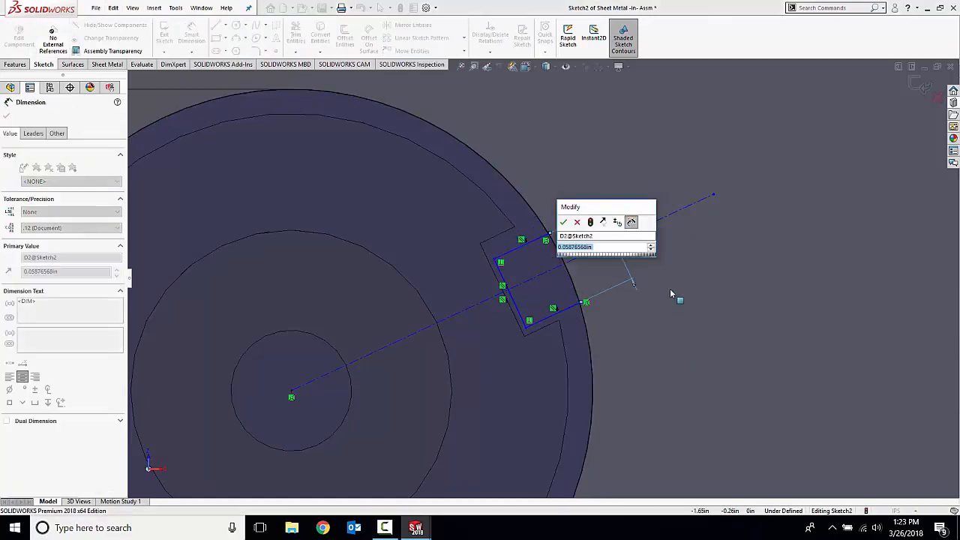
text(.07)
key(Return)
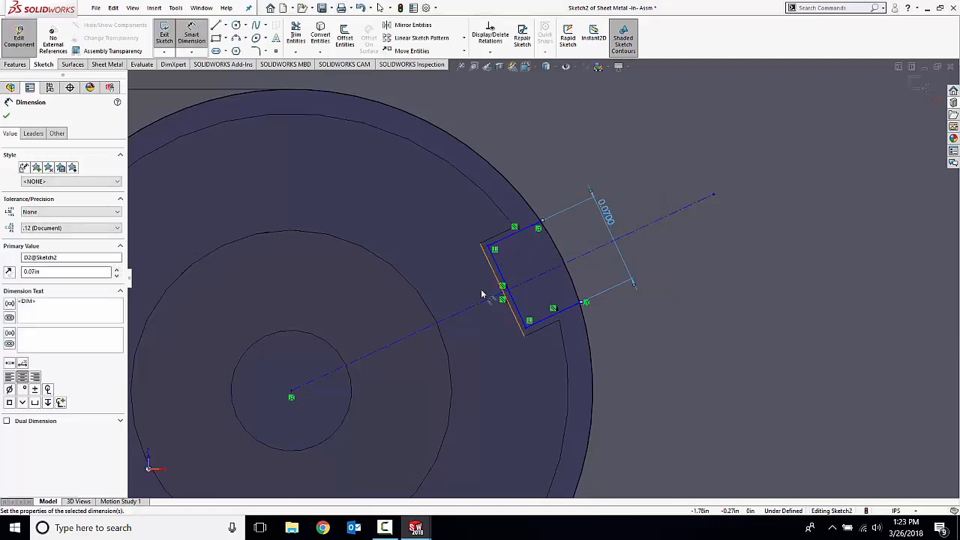
key(Escape)
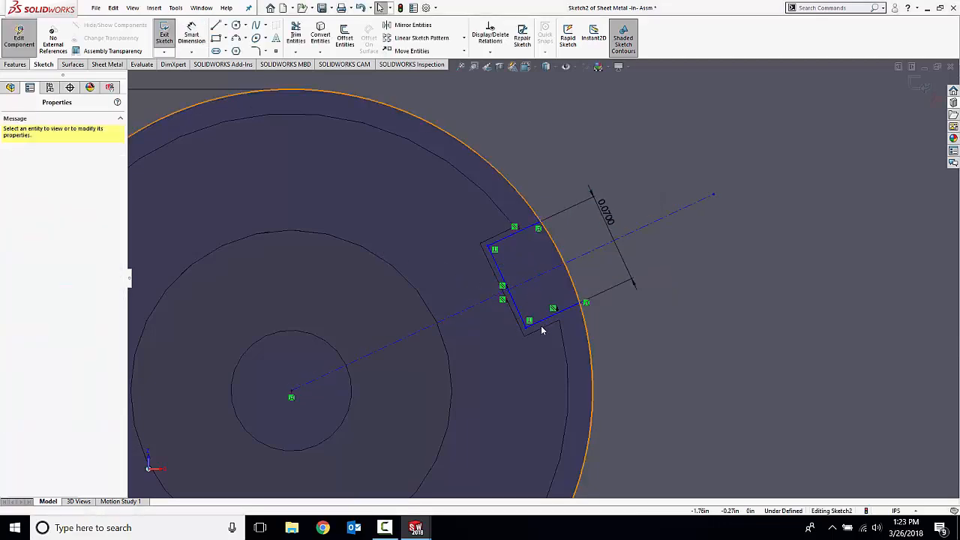
- Make the two side lines of the notch symmetric about the centerline
click(531, 281)
ctrl+click(510, 242)
ctrl+click(510, 242)
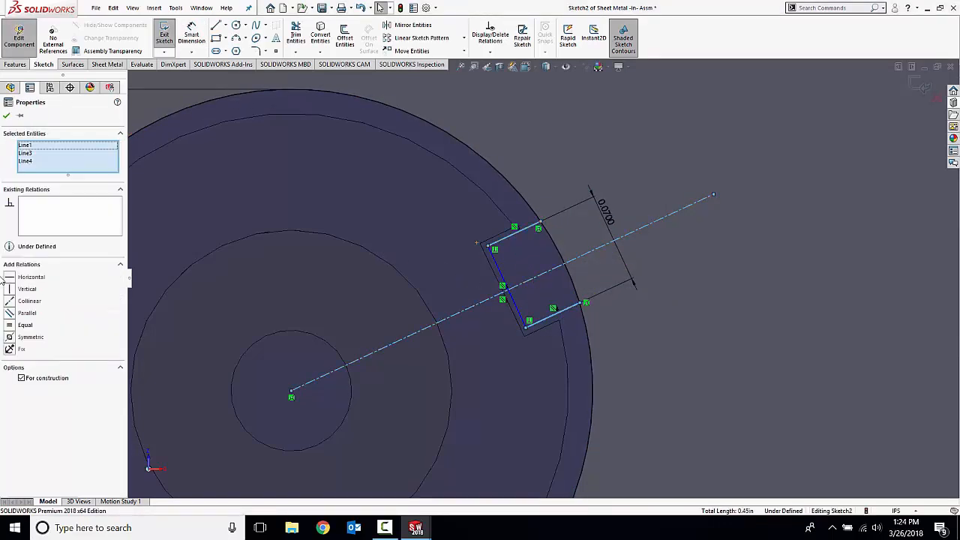
click(29, 337)
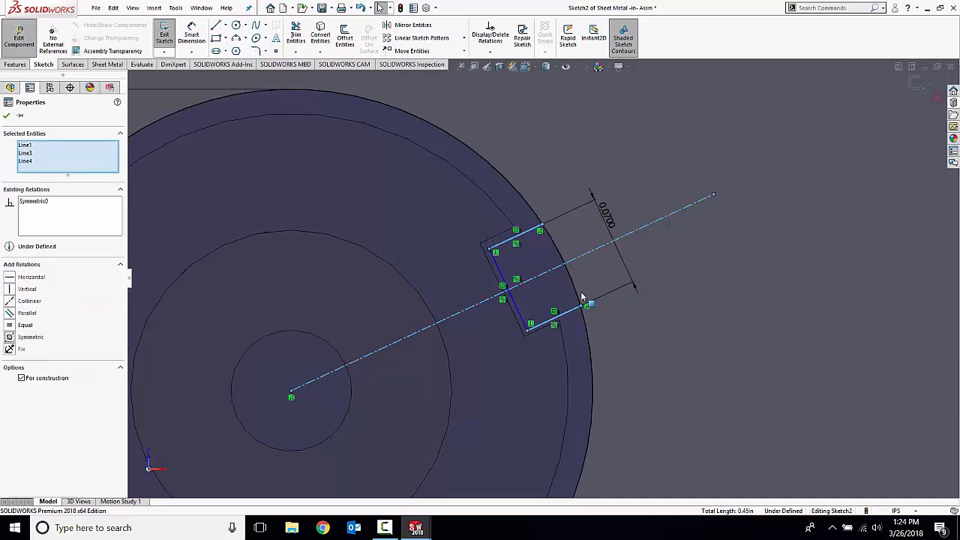
key(Escape)
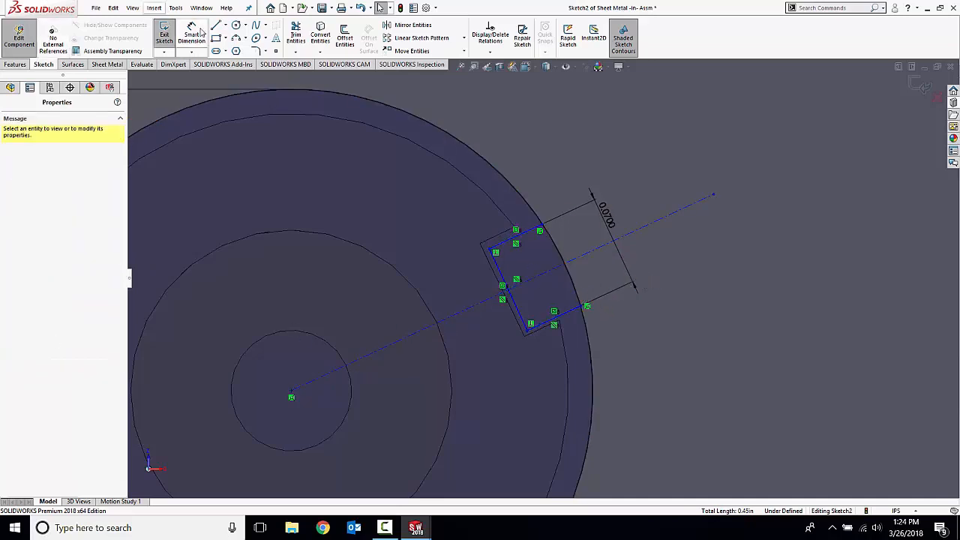
- Dimension the notch depth between its inner line and the circle, accepting the drawn value
click(196, 34)
click(516, 305)
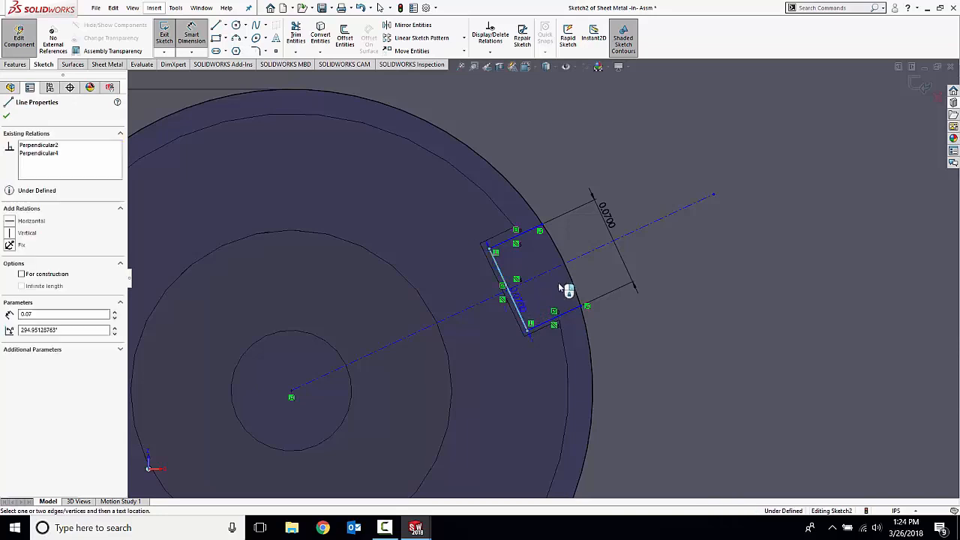
click(568, 268)
click(561, 154)
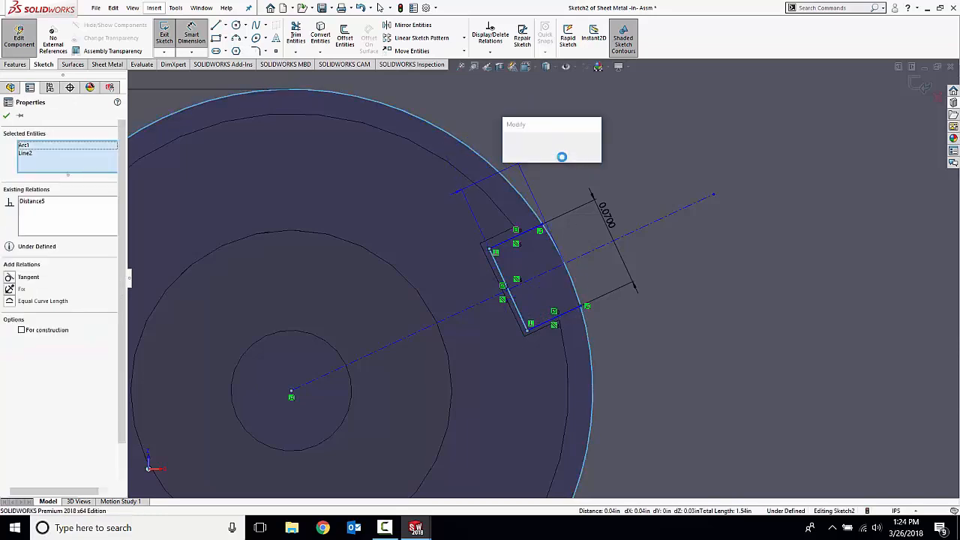
click(508, 144)
key(Escape)
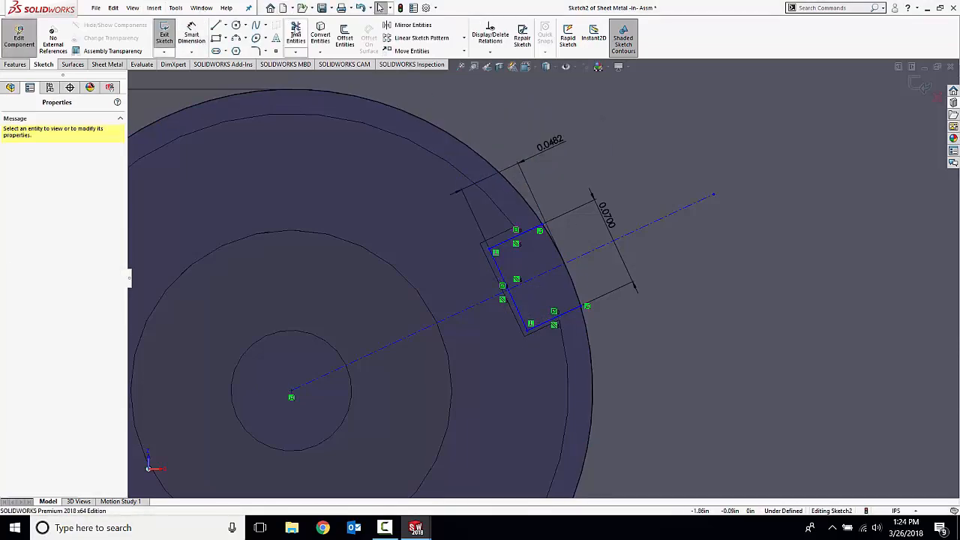
- Trim away the circle's arc across the notch opening so circle and notch form one outline
click(295, 38)
drag(576, 283, 567, 230)
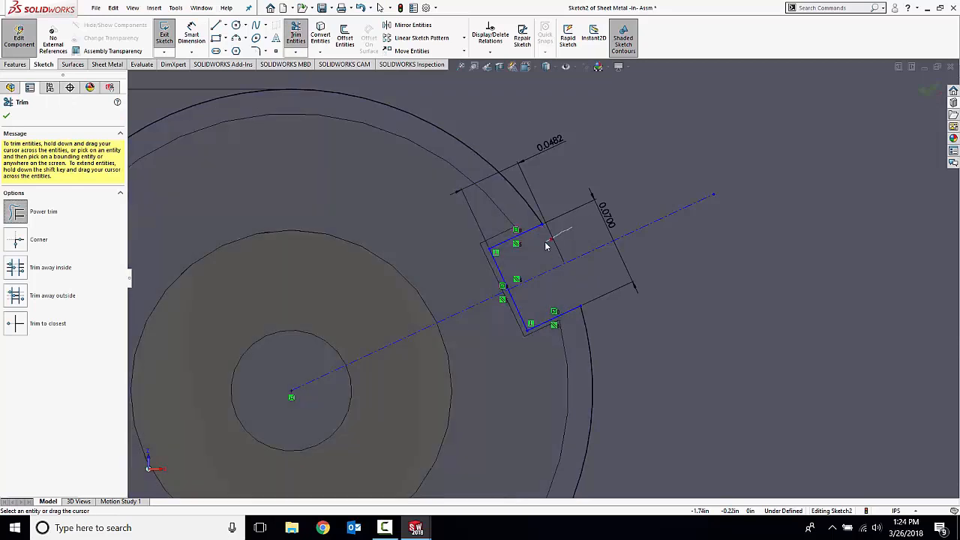
key(Escape)
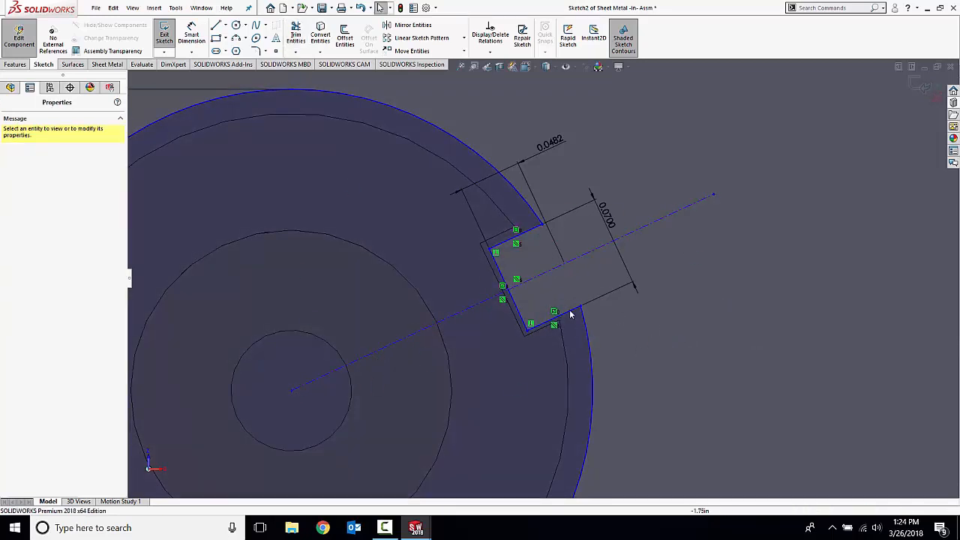
scroll(559, 299, up, 2)
scroll(407, 363, up, 2)
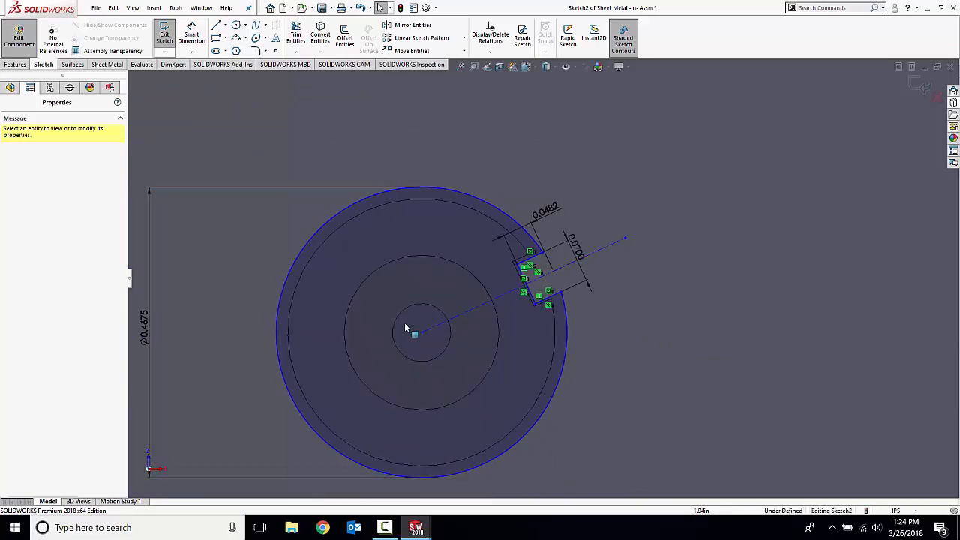
scroll(431, 330, down, 2)
scroll(461, 379, up, 3)
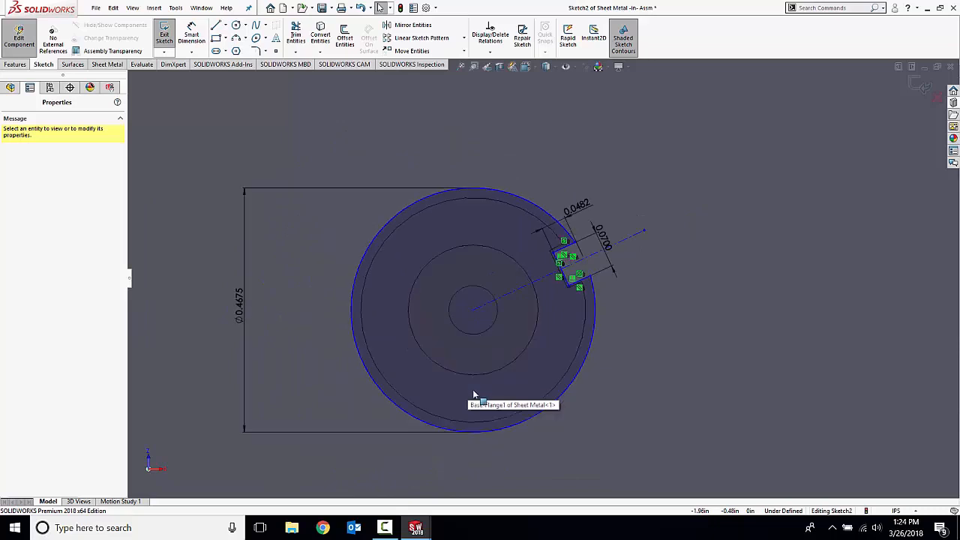
scroll(507, 345, down, 1)
scroll(525, 342, down, 1)
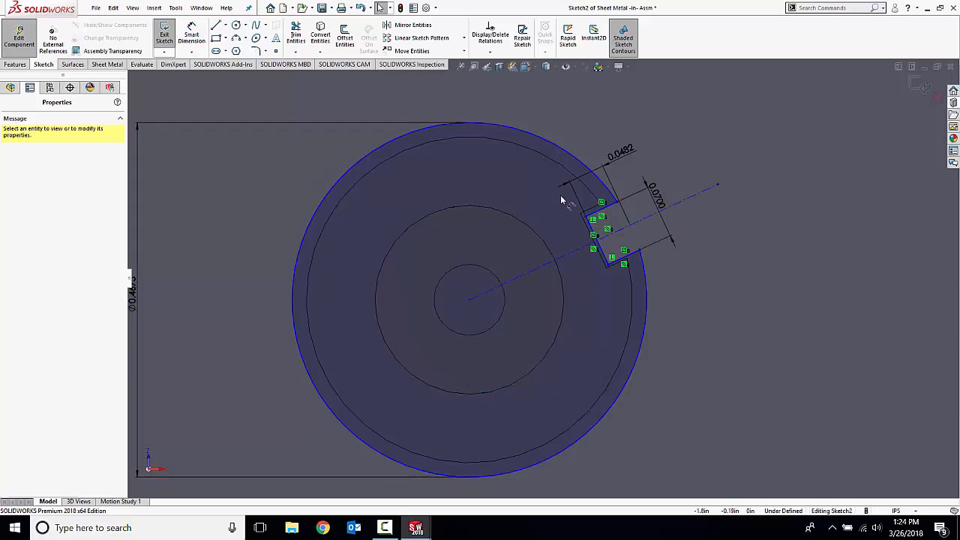
- Close the hole sketch and cut-extrude the notched circle profile through the sheet metal part
scroll(636, 282, down, 3)
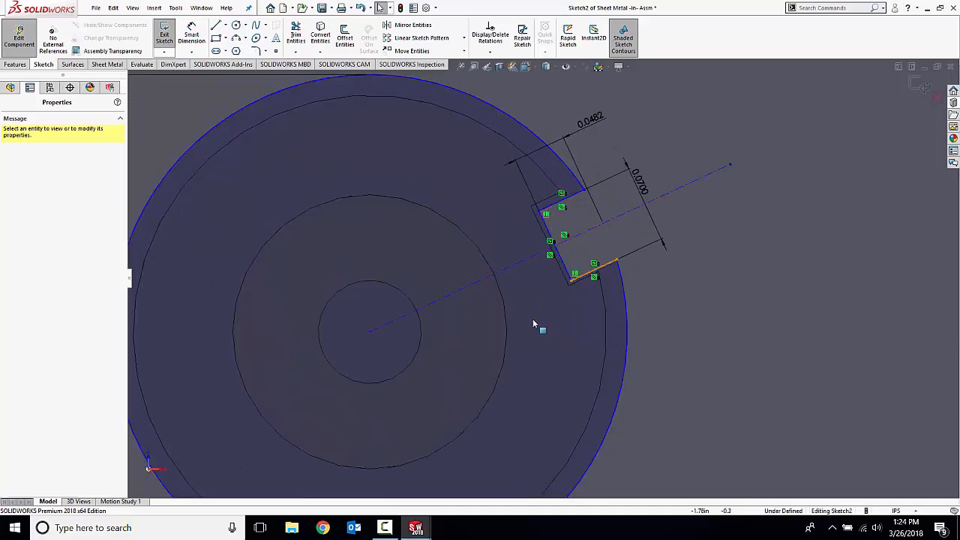
scroll(471, 262, up, 2)
scroll(380, 312, up, 2)
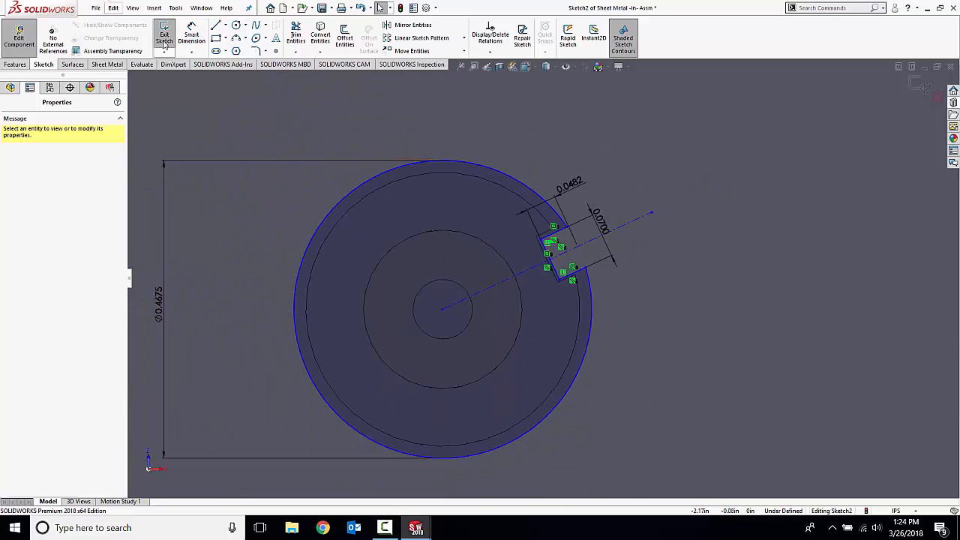
click(161, 35)
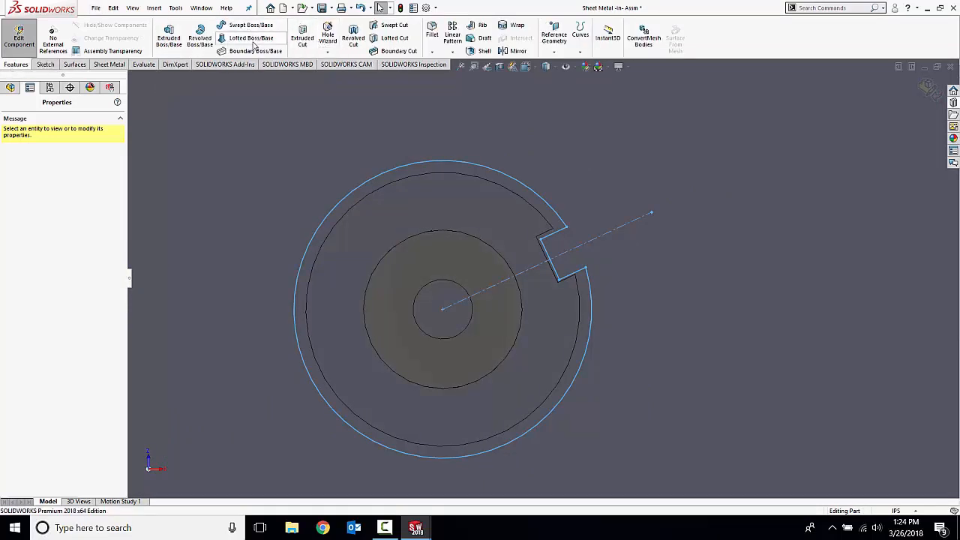
click(302, 37)
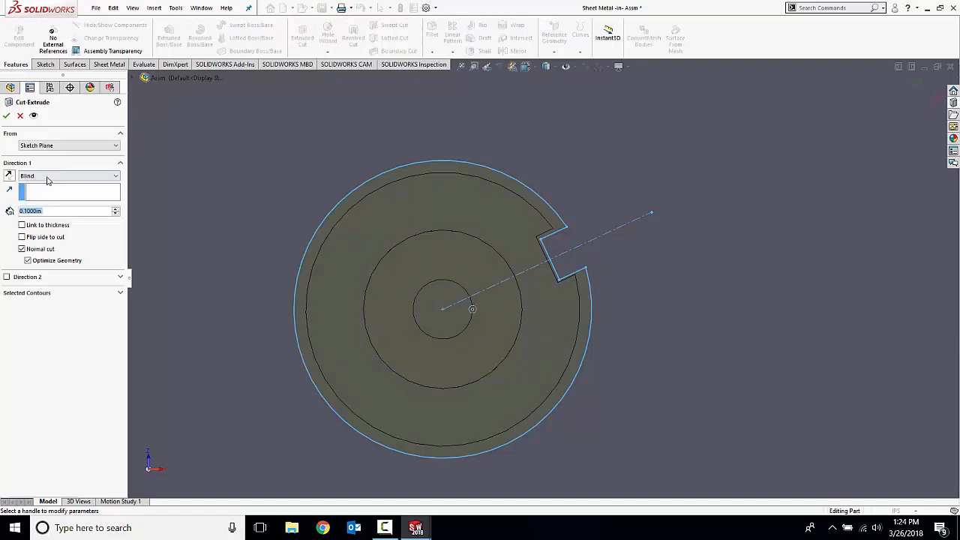
click(47, 179)
click(42, 191)
click(7, 115)
- Finish editing the sheet metal part in context and return to the assembly to view the switch in its hole
scroll(577, 201, up, 6)
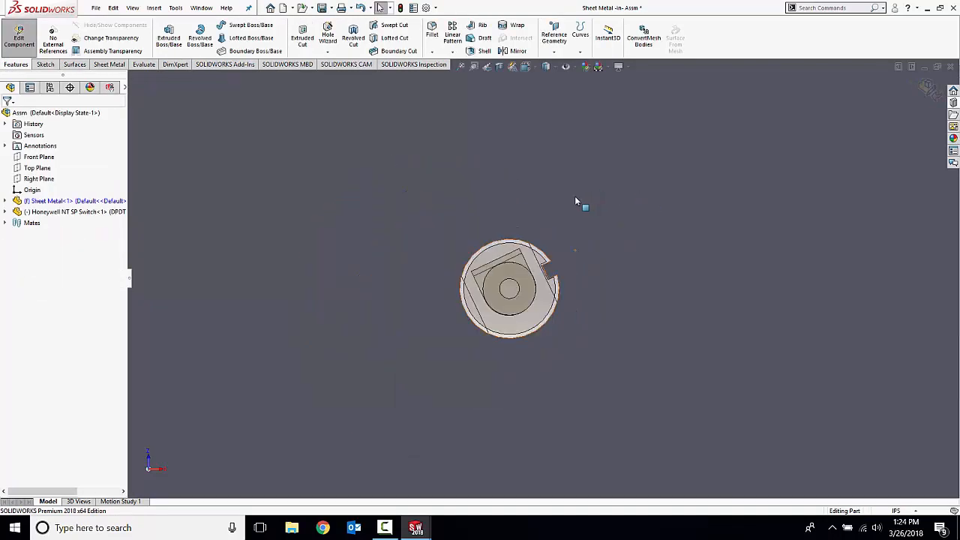
scroll(575, 202, up, 3)
click(930, 90)
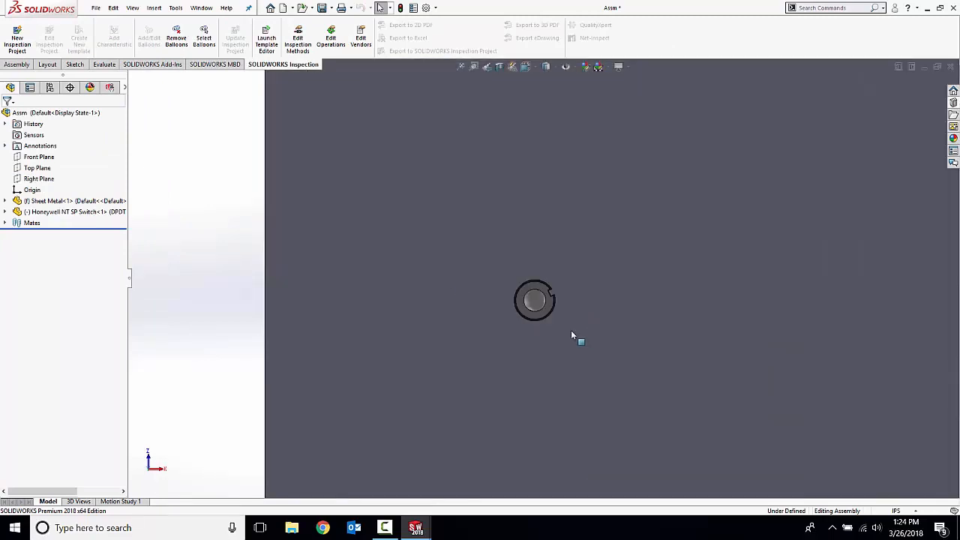
scroll(563, 307, down, 10)
middle_drag(545, 261, 517, 295)
scroll(562, 336, up, 5)
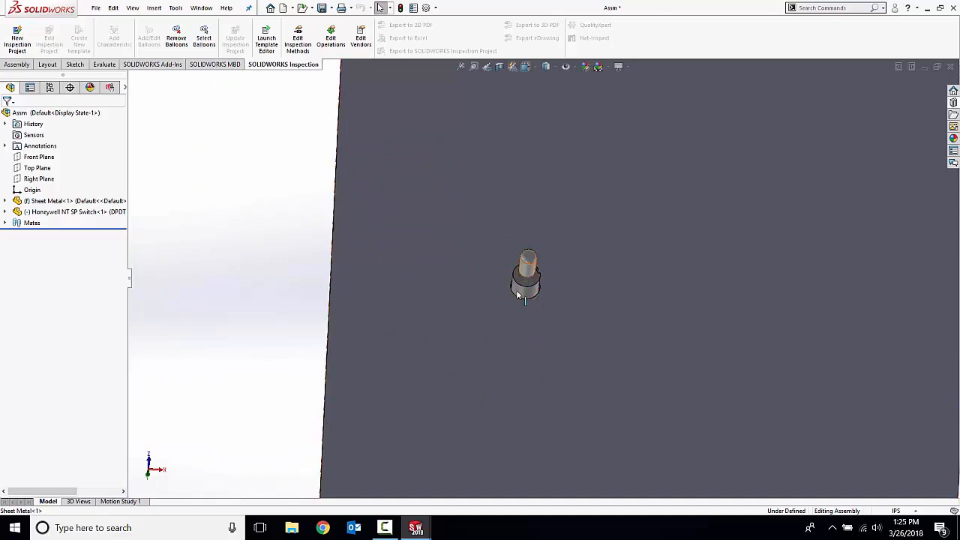
- Search the commands for "smart", and use Make Smart Component with the Honeywell NT SP Switch as the smart component
click(840, 7)
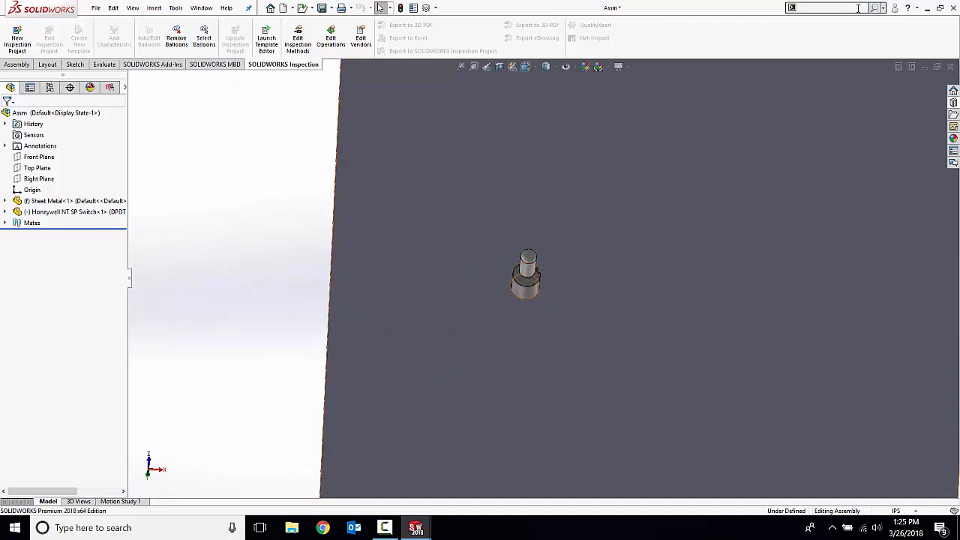
click(882, 8)
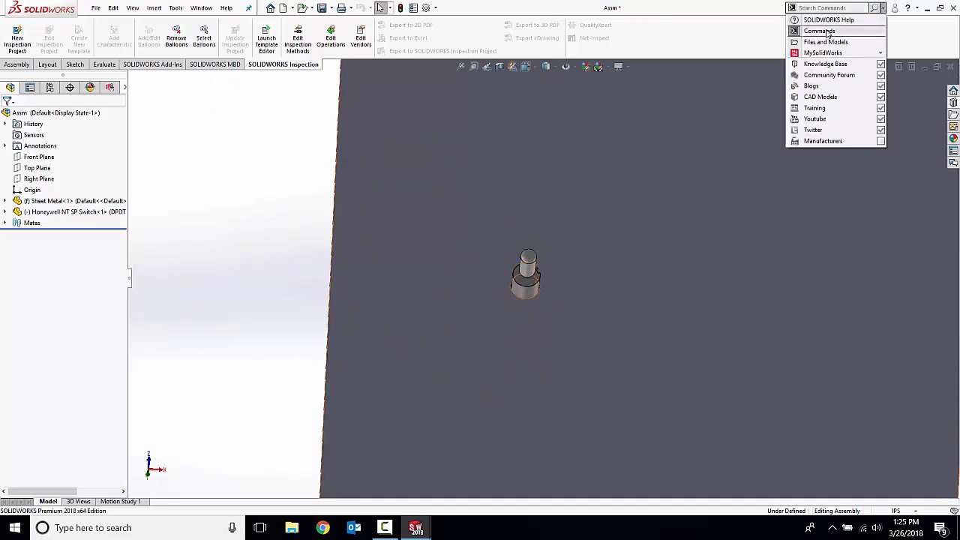
click(826, 33)
text(m)
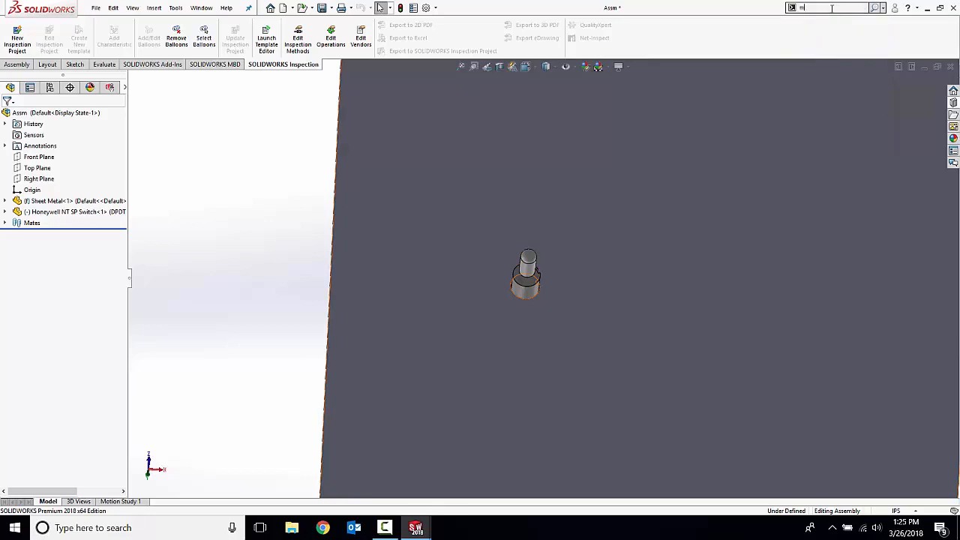
text(ake)
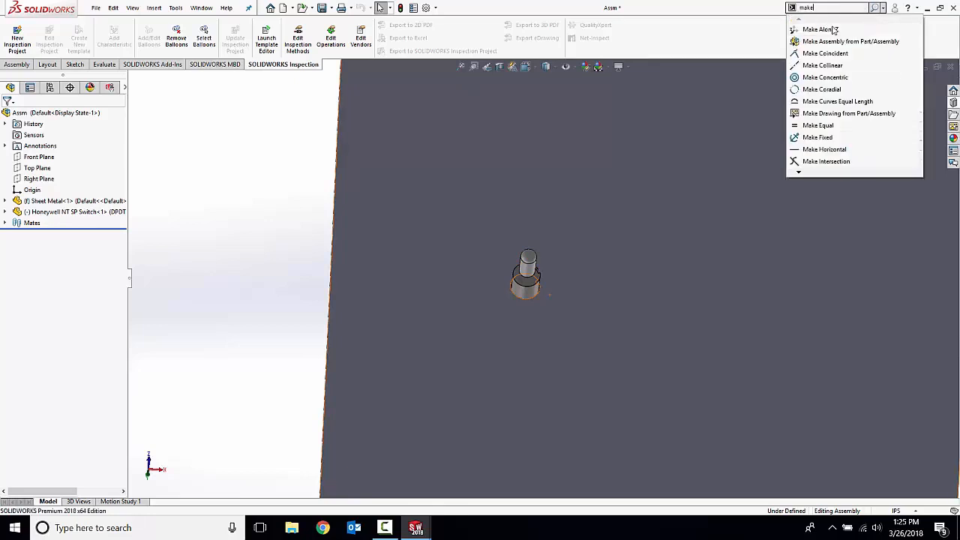
drag(826, 8, 708, 5)
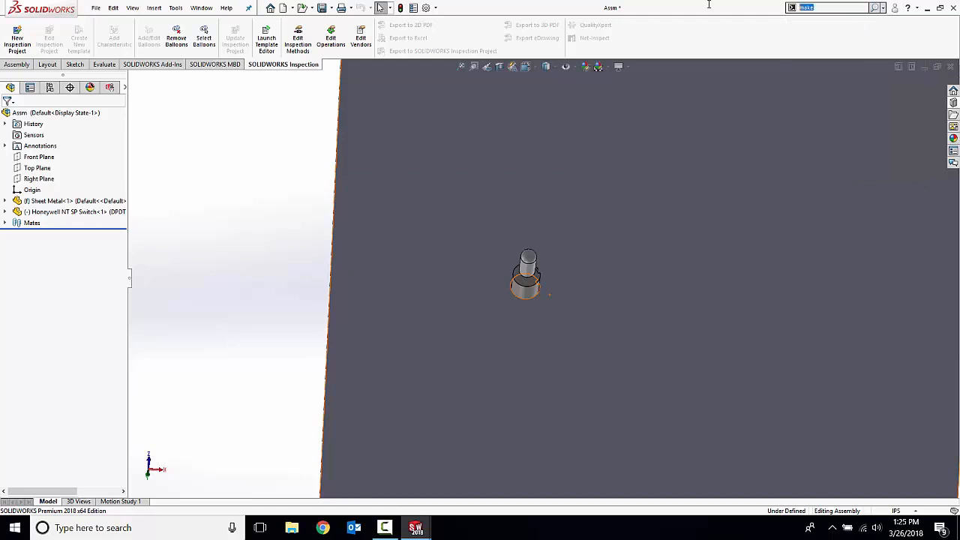
text(smart)
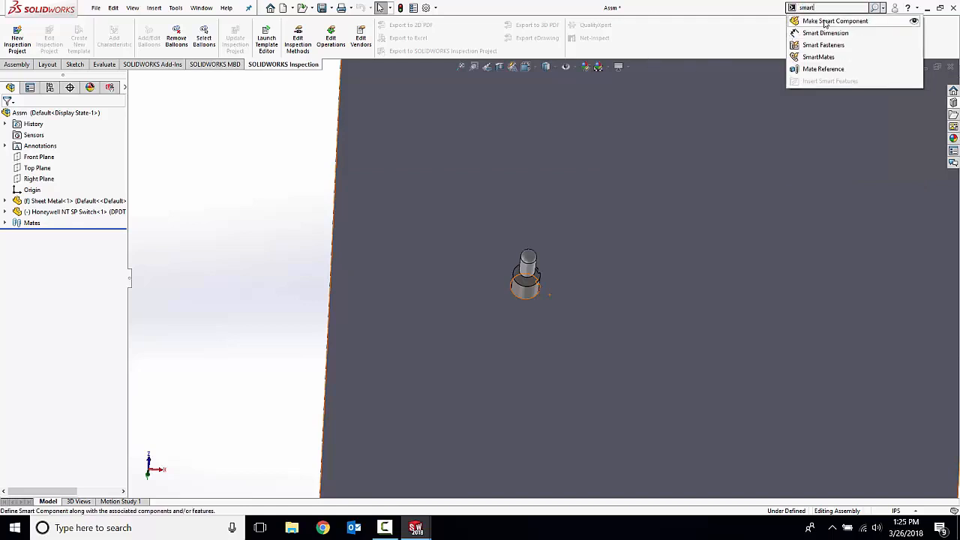
click(825, 22)
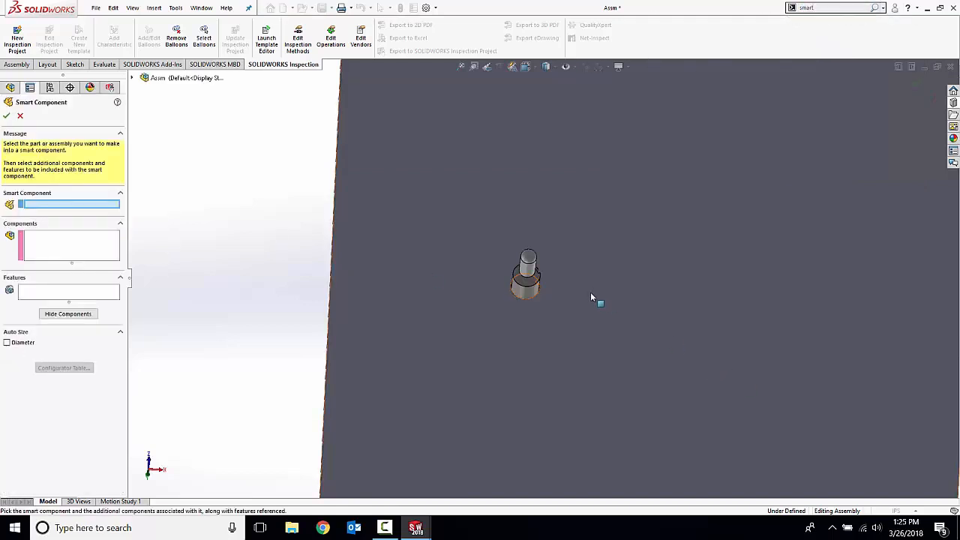
scroll(590, 291, down, 4)
middle_drag(341, 195, 501, 284)
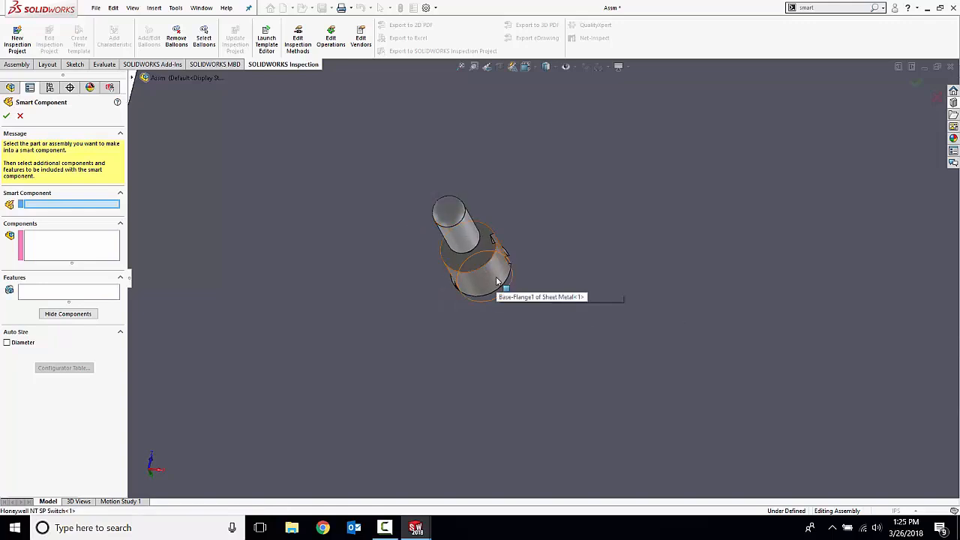
click(501, 284)
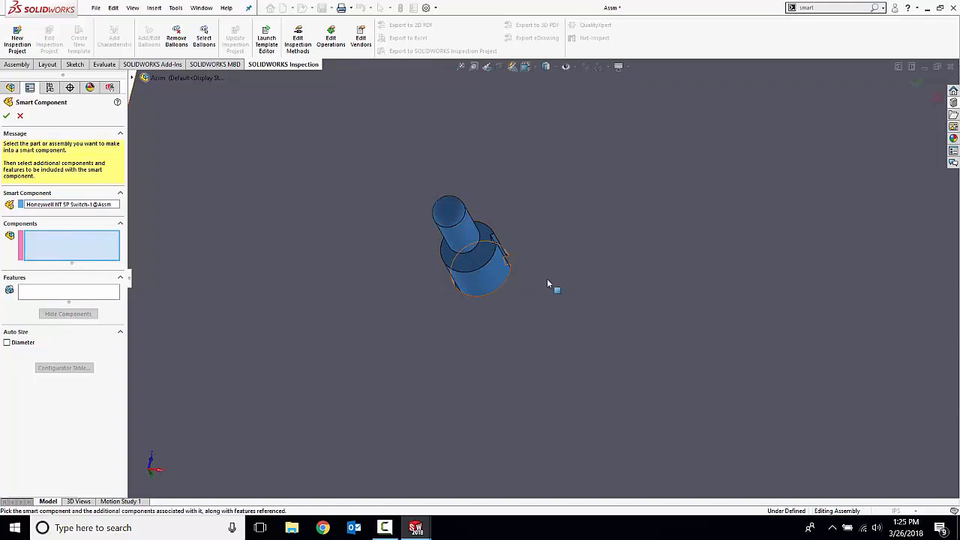
- Hide the switch, add the sheet metal part's notched hole cut as the smart component's feature, and accept the definition
middle_drag(530, 275, 466, 298)
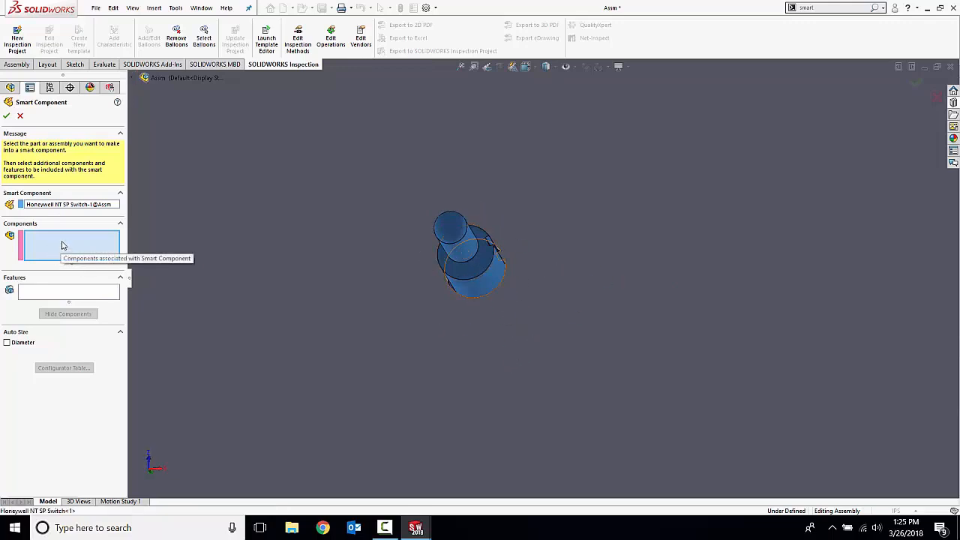
click(63, 297)
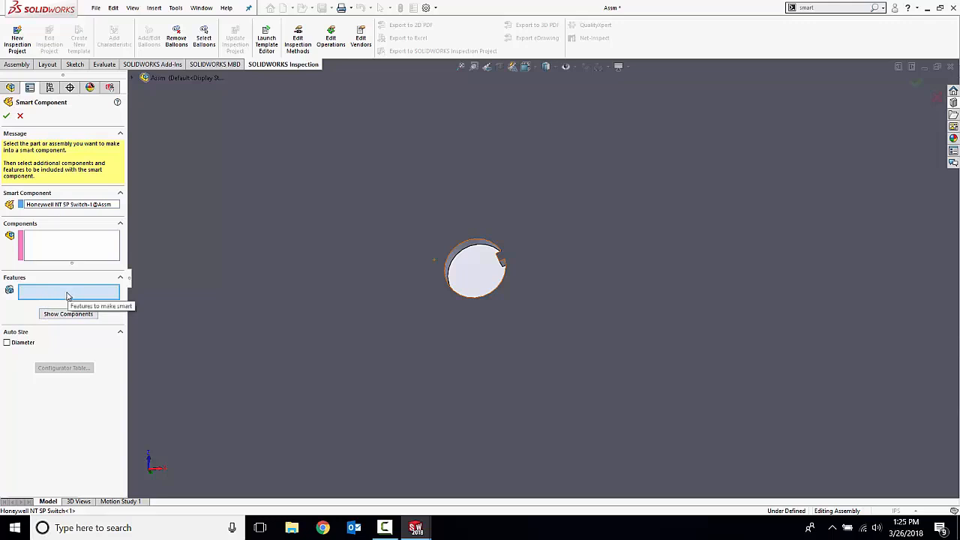
scroll(477, 269, down, 3)
middle_drag(477, 279, 449, 258)
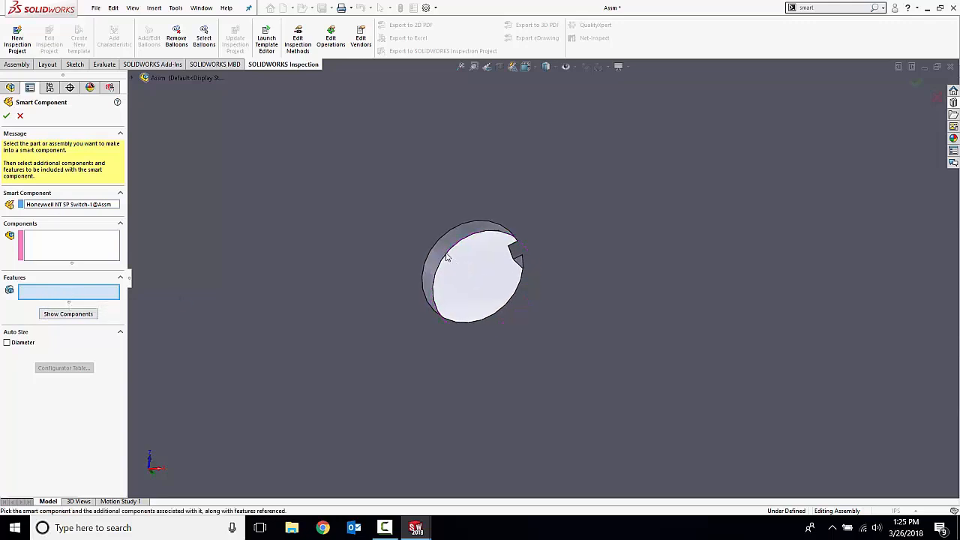
click(442, 274)
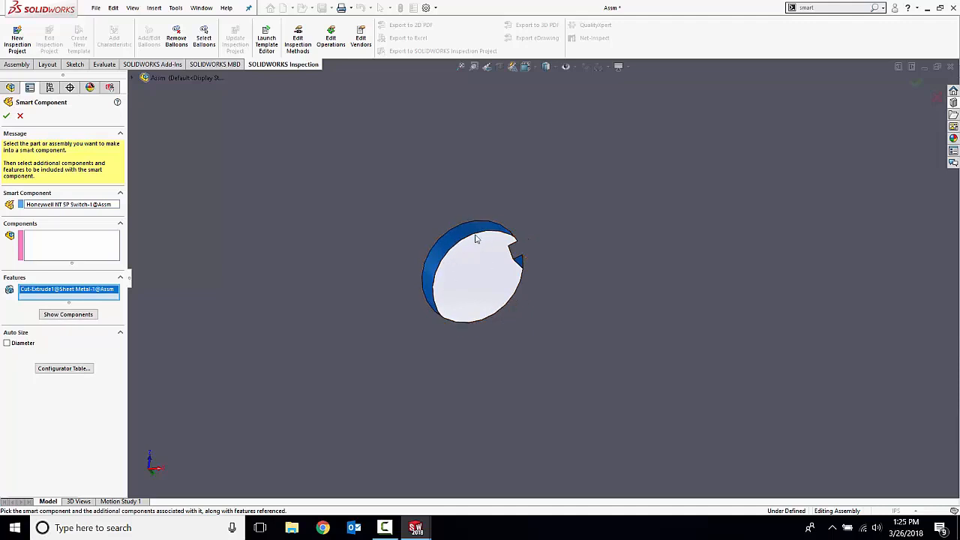
scroll(502, 279, up, 2)
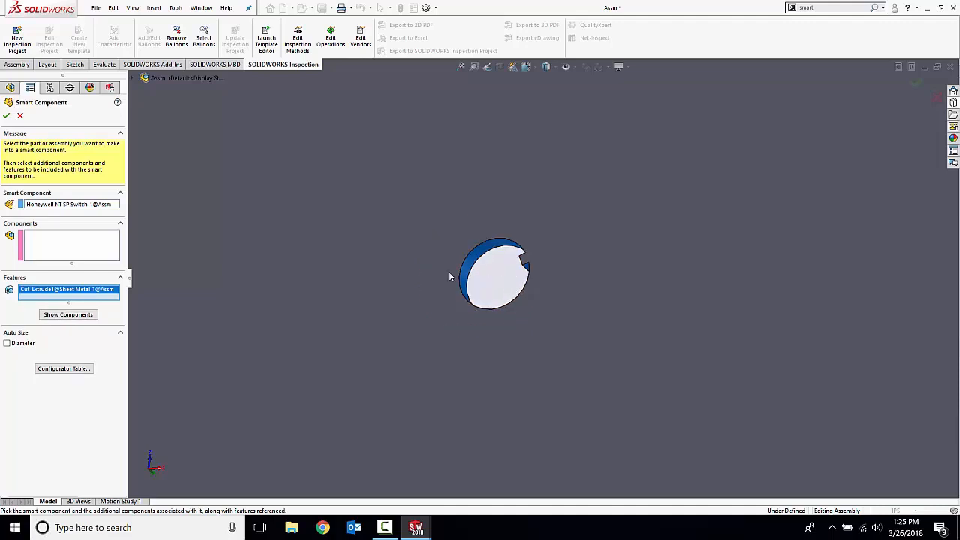
click(7, 116)
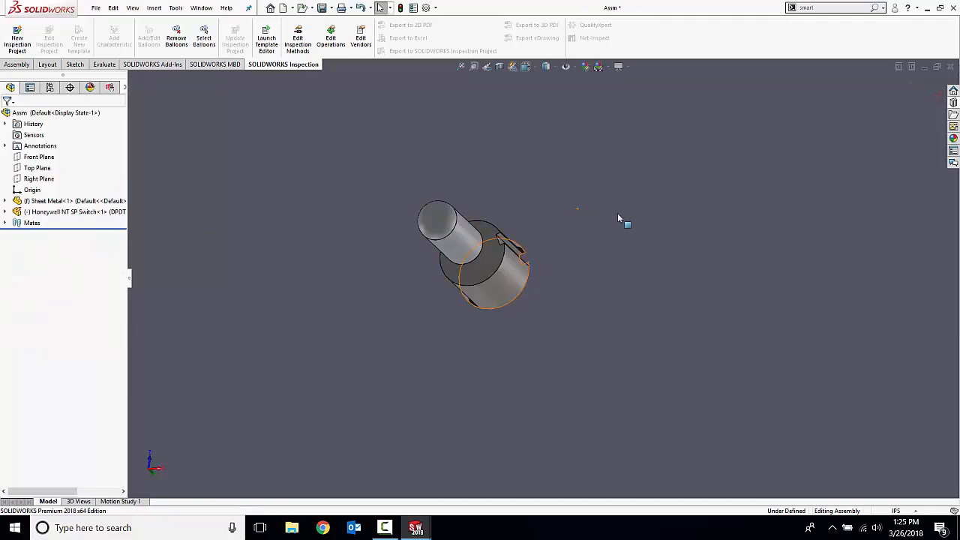
- Open the Honeywell NT SP Switch part in its own window from the assembly
mouse_move(530, 288)
middle_down()
mouse_move(642, 221)
mouse_move(576, 238)
mouse_move(519, 290)
middle_up()
right_click(519, 291)
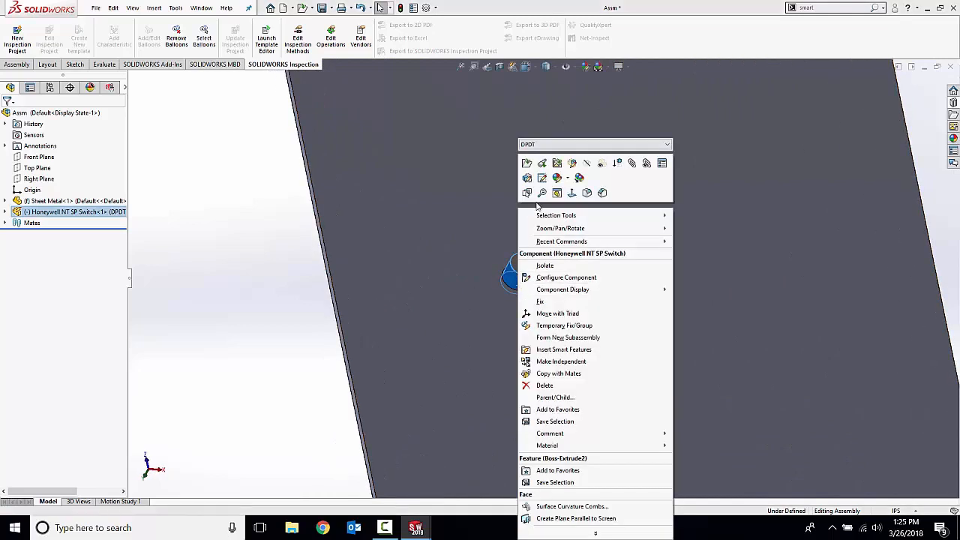
click(526, 158)
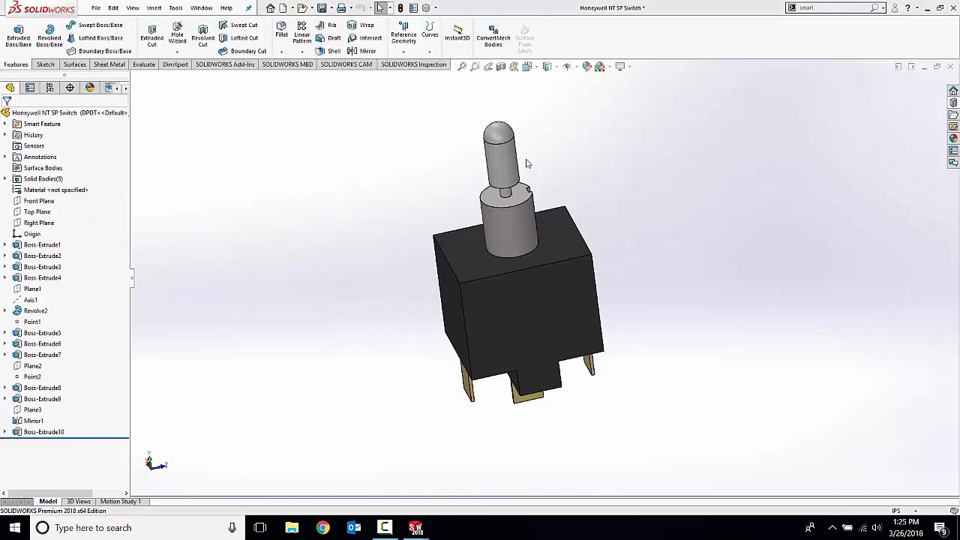
- Add a mate reference to the switch, with the housing's top face as primary reference entity and Coincident as mate type
click(841, 8)
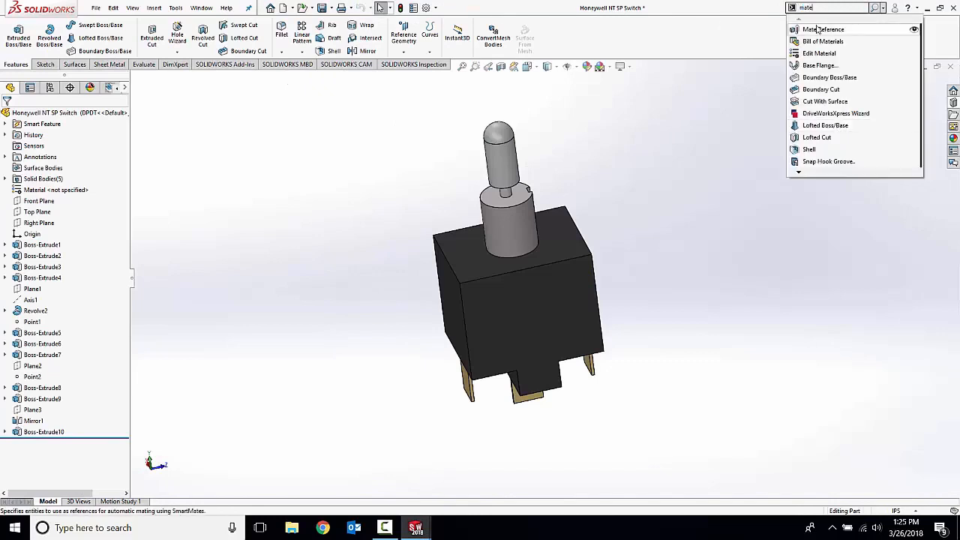
click(821, 29)
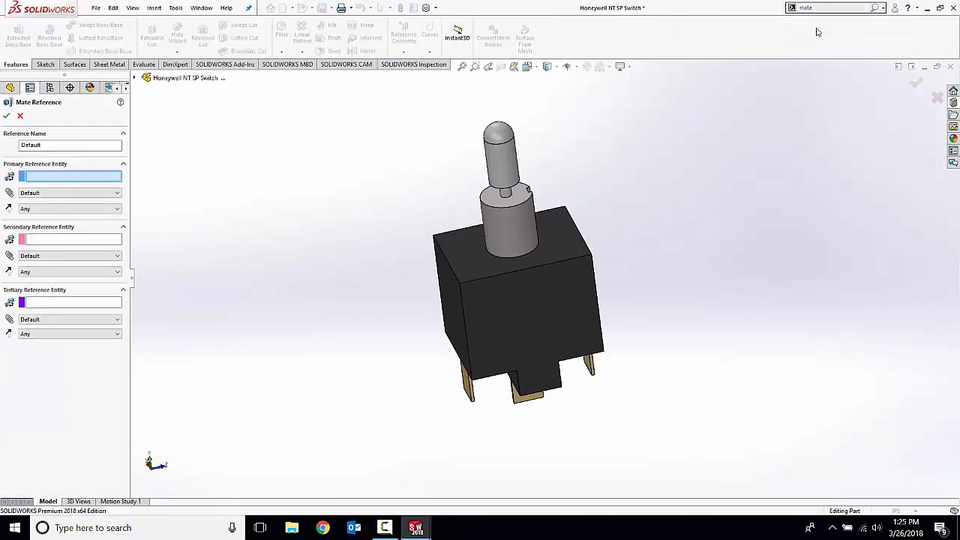
click(462, 247)
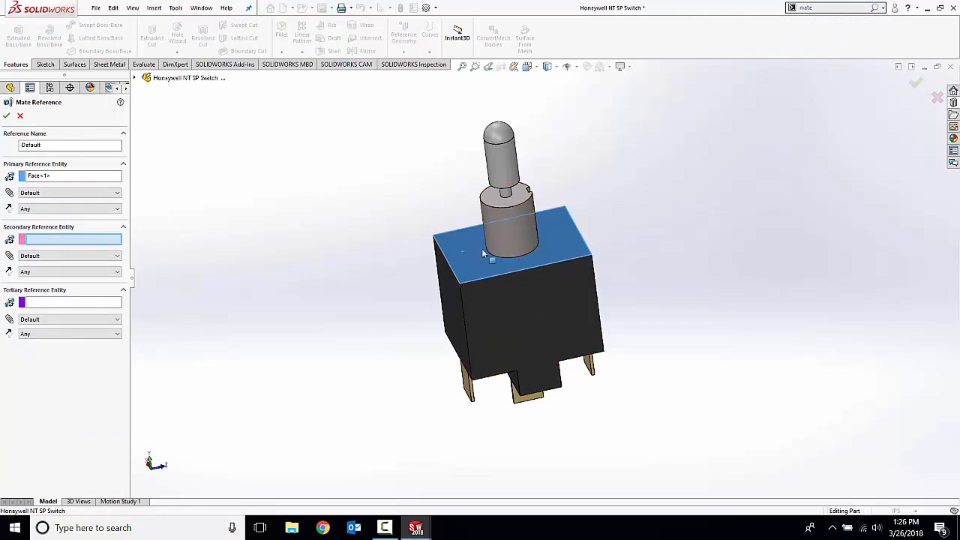
click(48, 177)
click(46, 194)
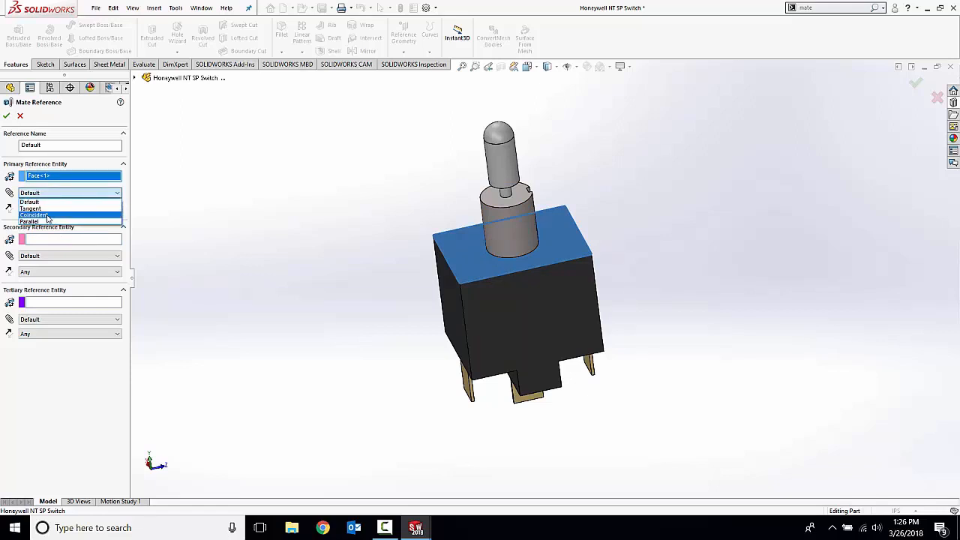
click(48, 215)
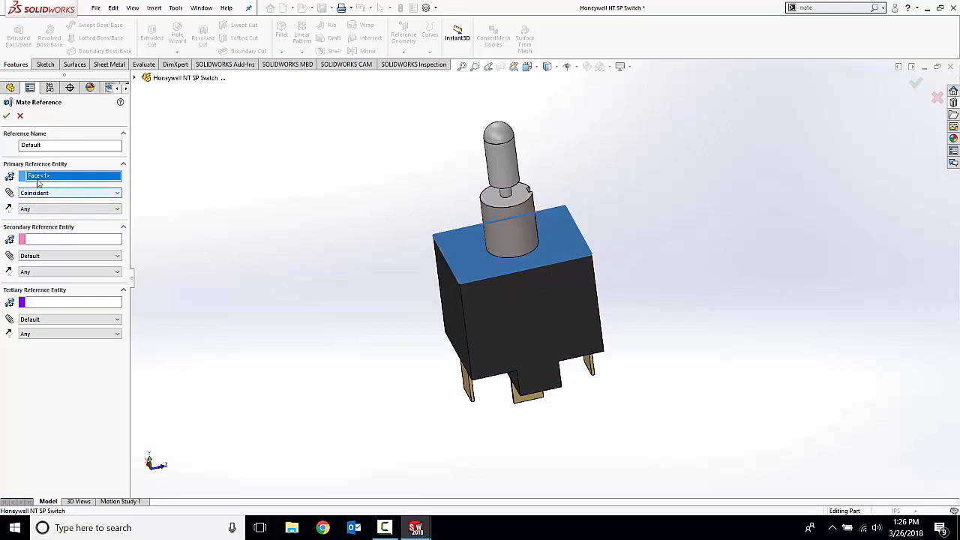
click(6, 115)
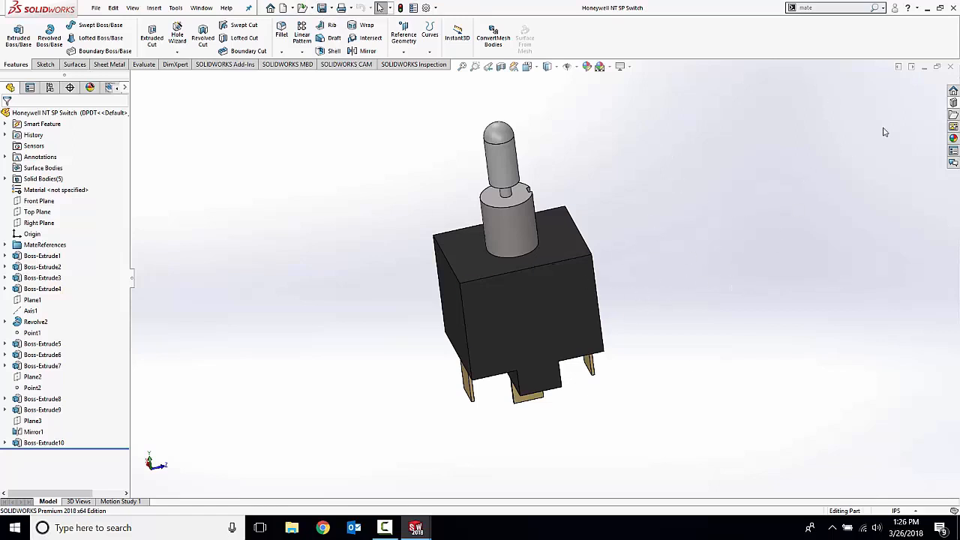
- Add the Honeywell NT SP Switch part to the smart components folder of the Design Library
click(953, 103)
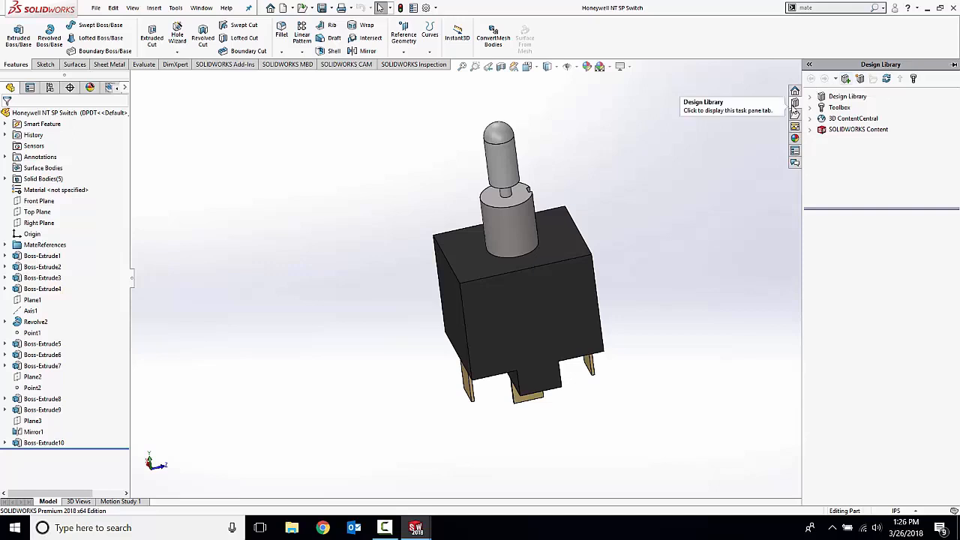
click(845, 80)
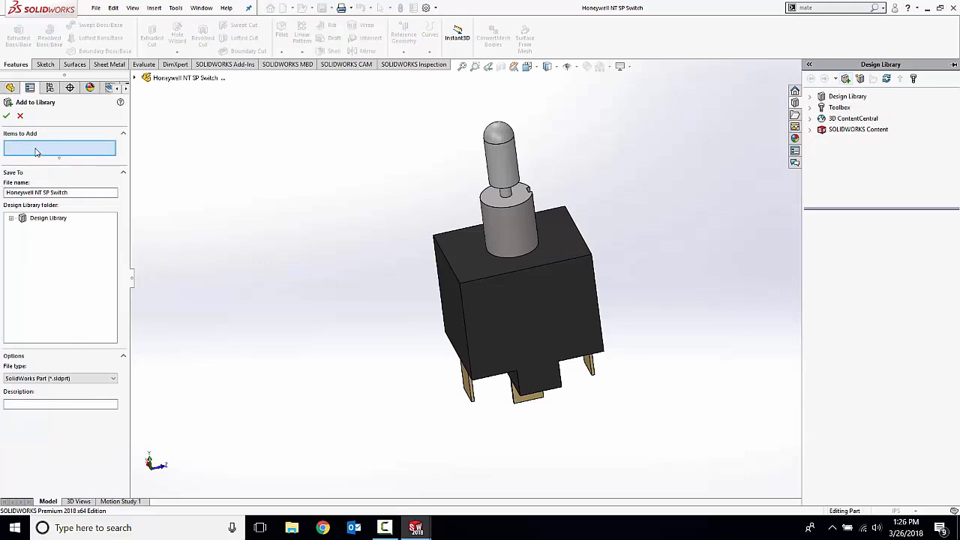
click(504, 298)
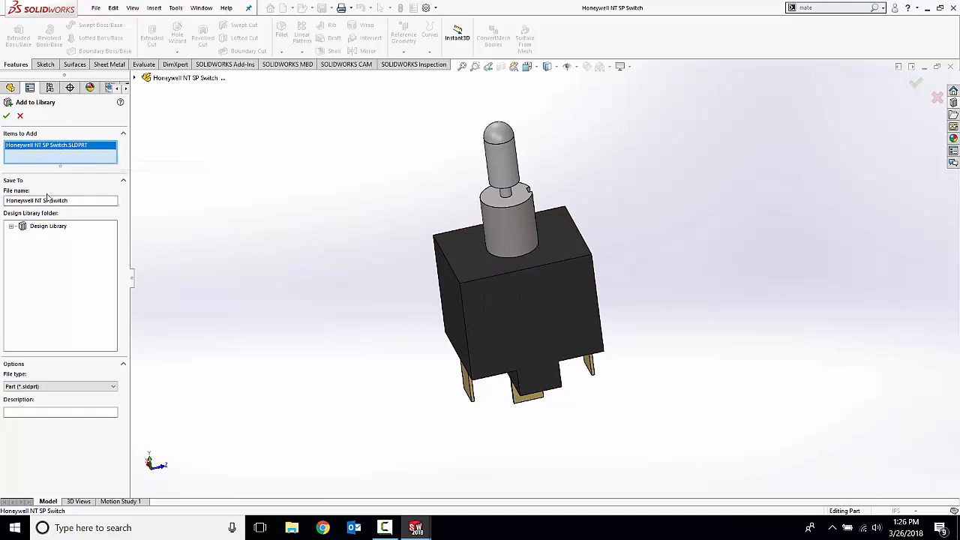
click(11, 227)
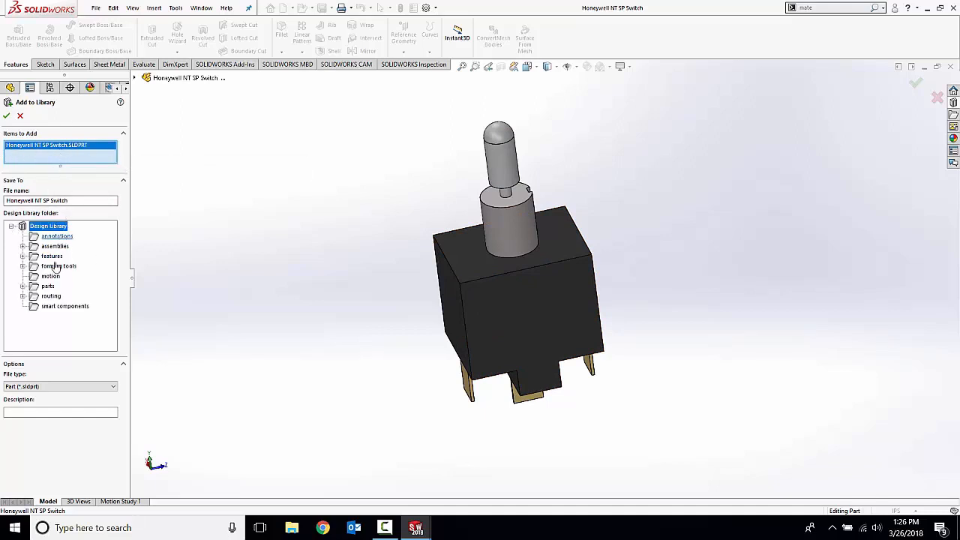
click(69, 306)
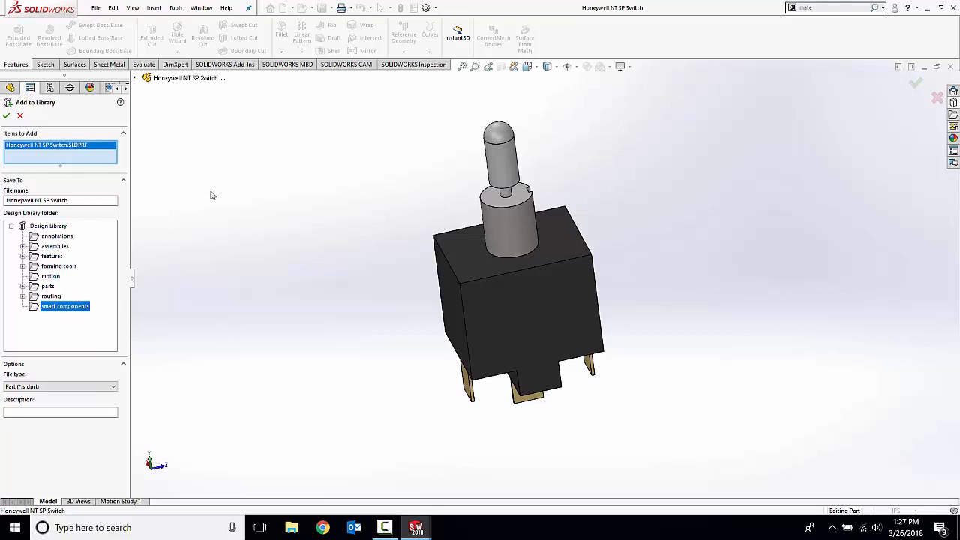
click(79, 412)
click(7, 116)
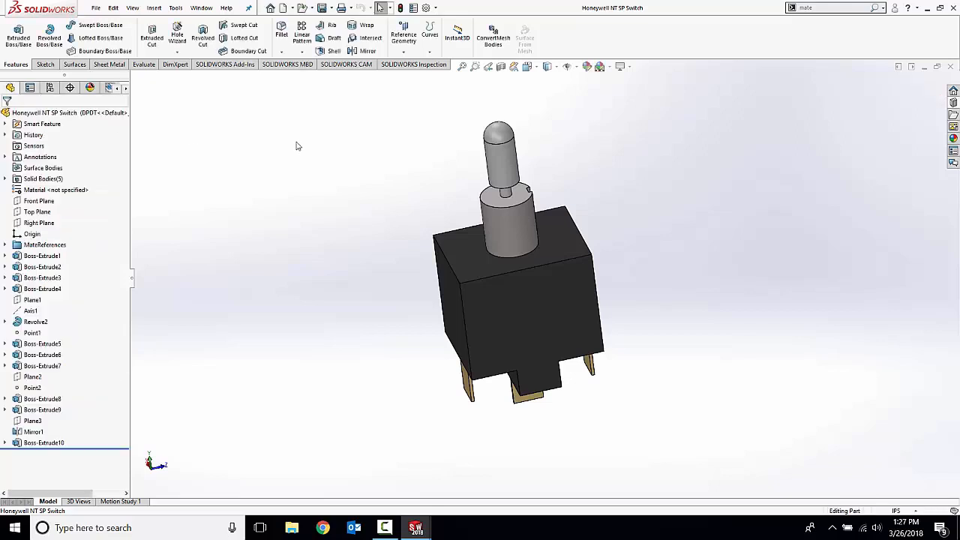
- Check the library's smart components folder for the Honeywell NT SP Switch, and switch to the Assem1 assembly
click(952, 103)
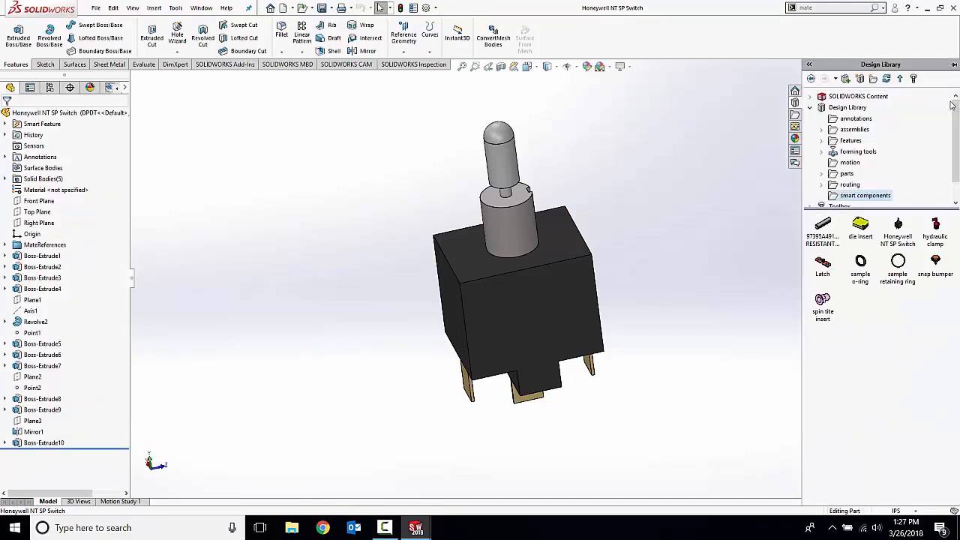
click(897, 247)
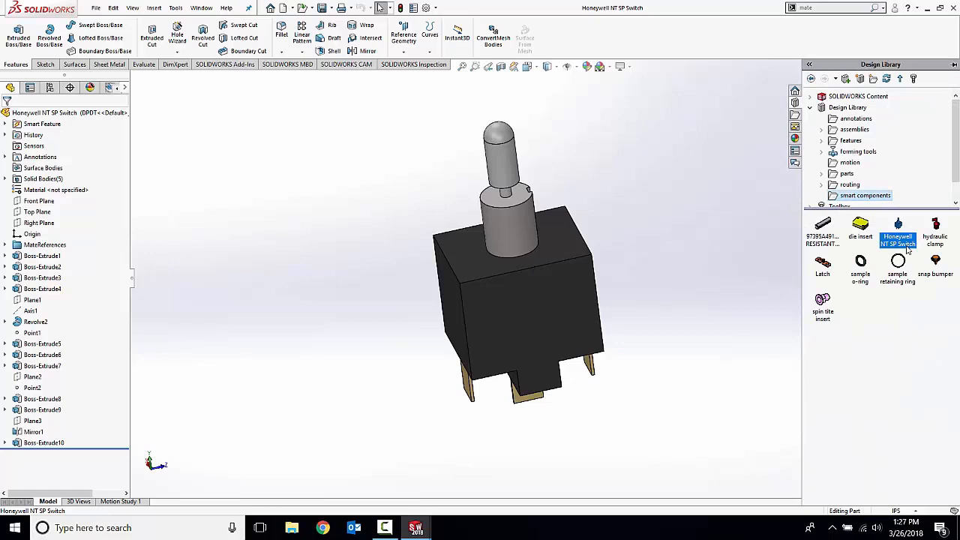
click(207, 7)
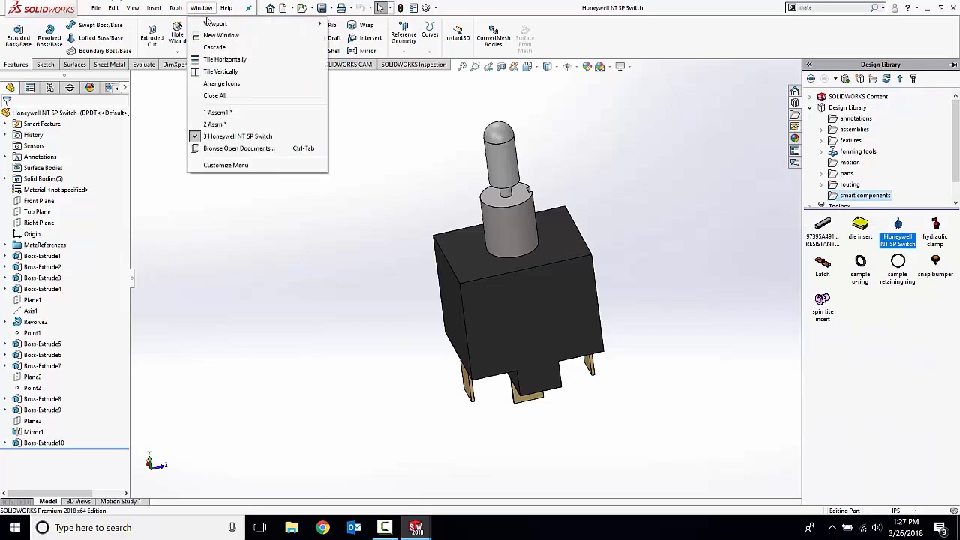
click(217, 112)
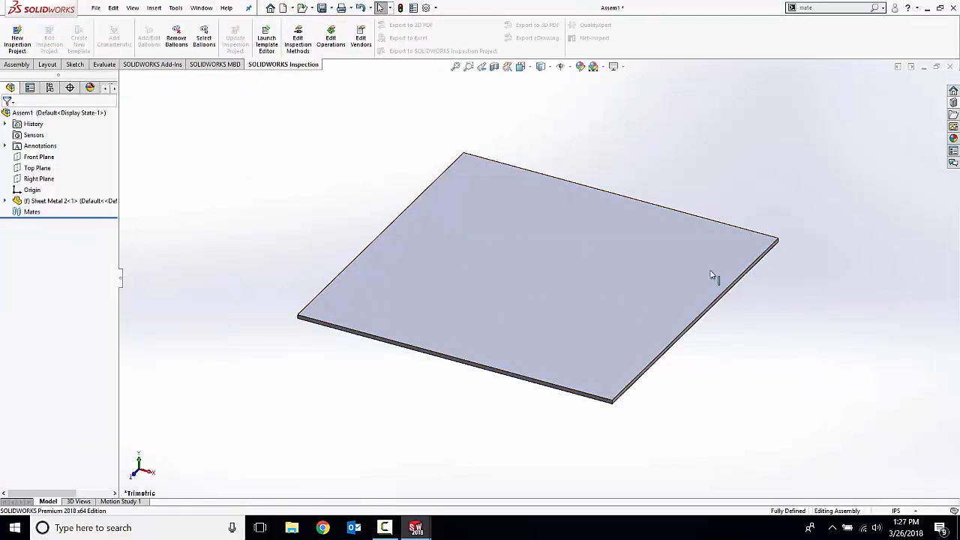
middle_drag(532, 238, 647, 251)
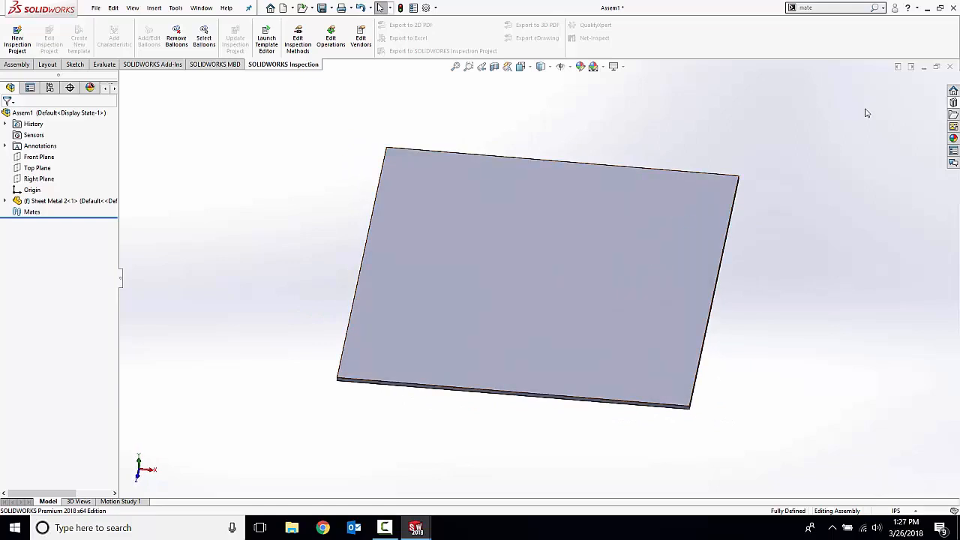
- Decline showing the already opened switch document, and close the Honeywell NT SP Switch part and the Assm assembly
click(953, 105)
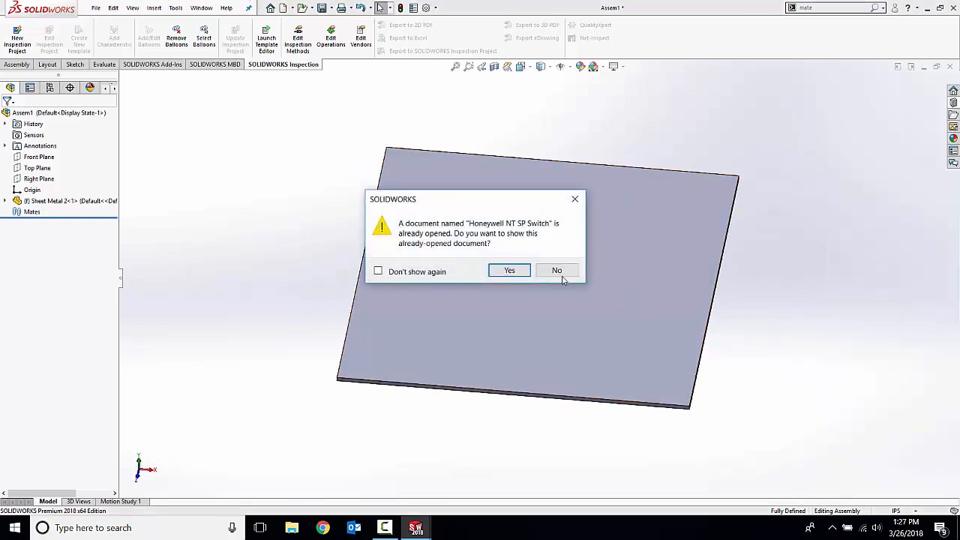
click(560, 275)
click(200, 8)
click(240, 136)
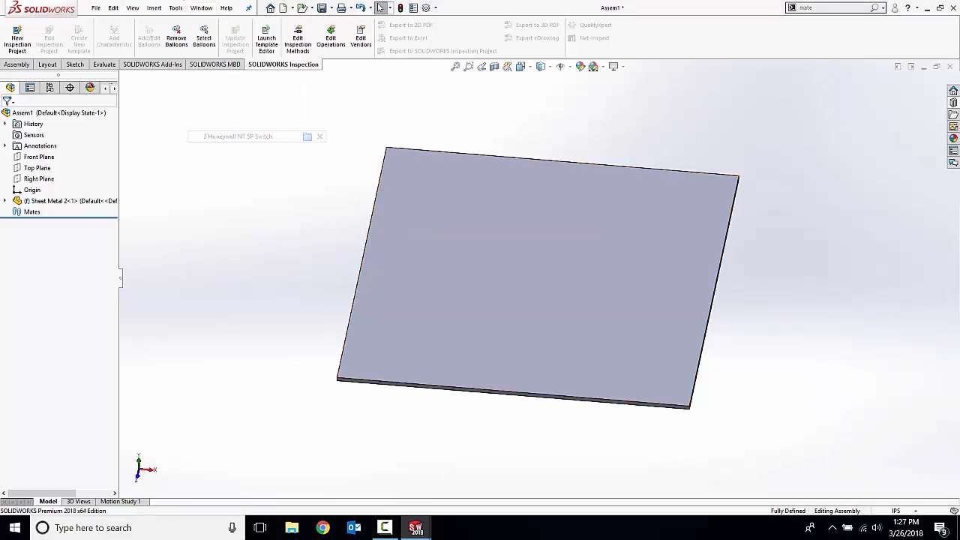
click(225, 7)
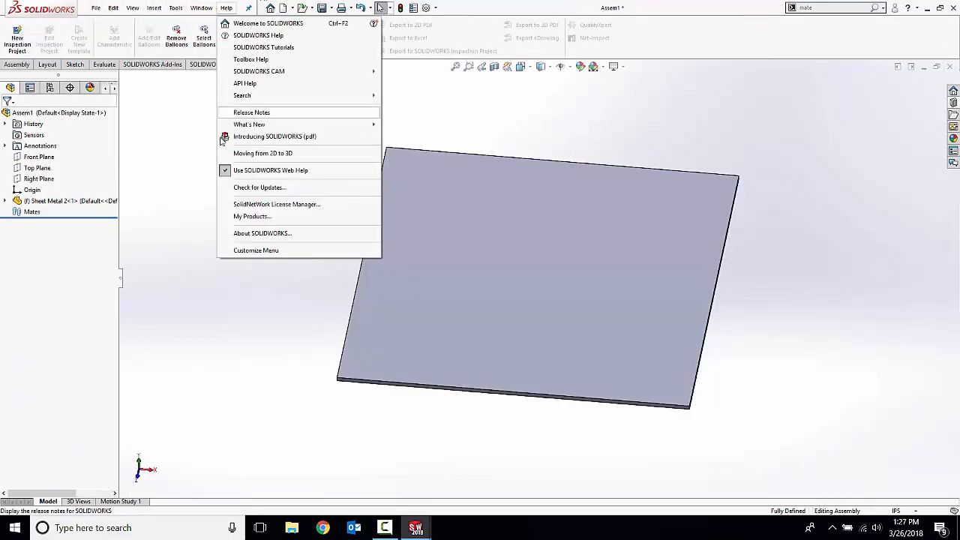
click(201, 8)
click(223, 124)
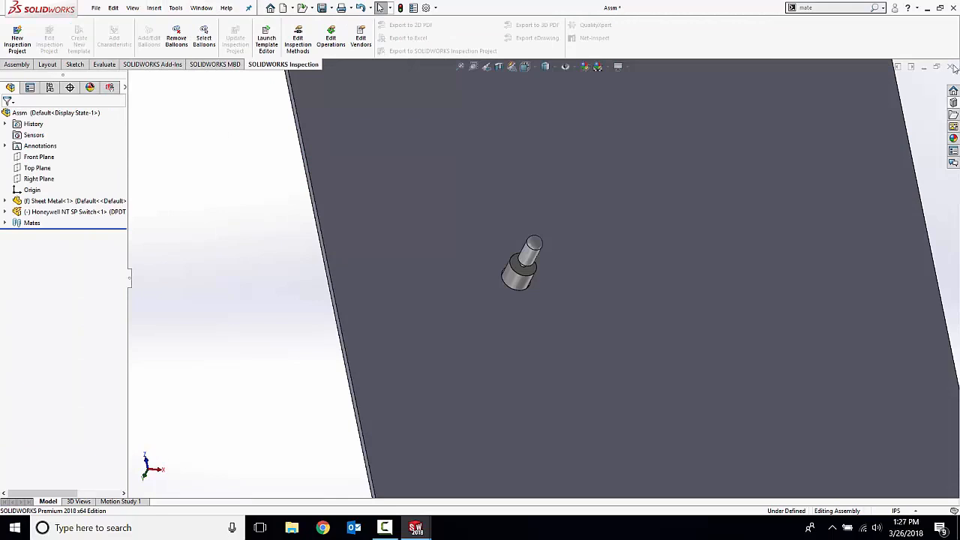
click(950, 67)
click(443, 251)
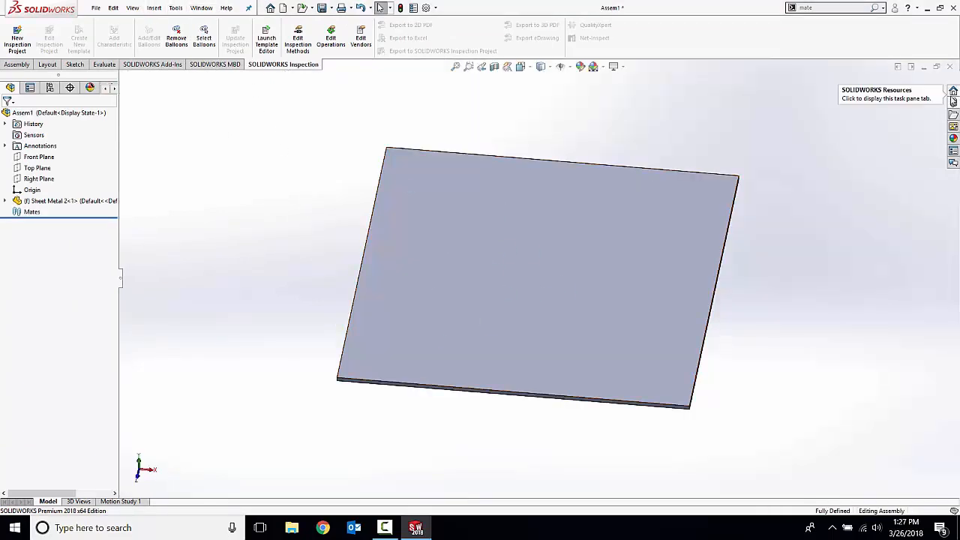
click(953, 102)
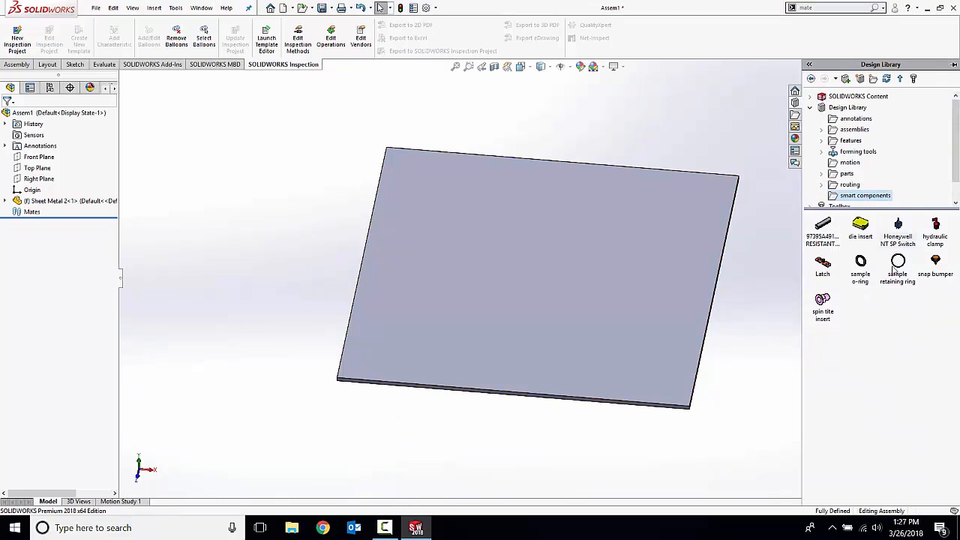
click(898, 240)
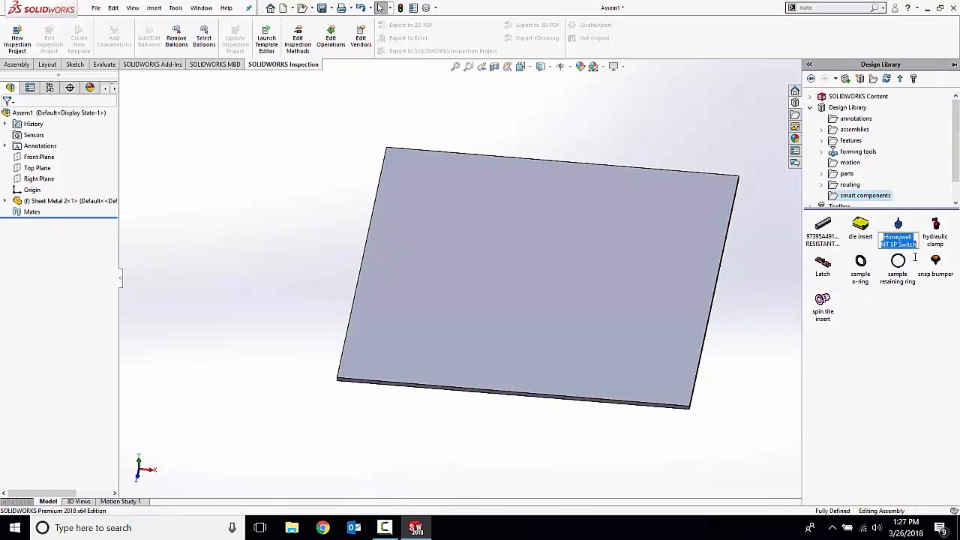
drag(899, 239, 524, 271)
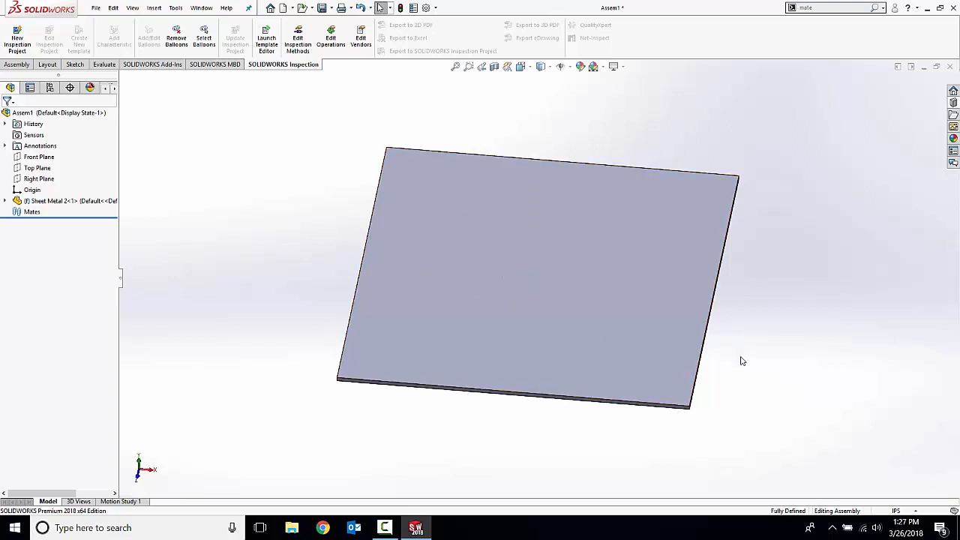
- Insert one Honeywell NT SP Switch from the library on the plate's underside, using the DPDT configuration and a Coincident mate
middle_drag(741, 360, 715, 197)
click(953, 103)
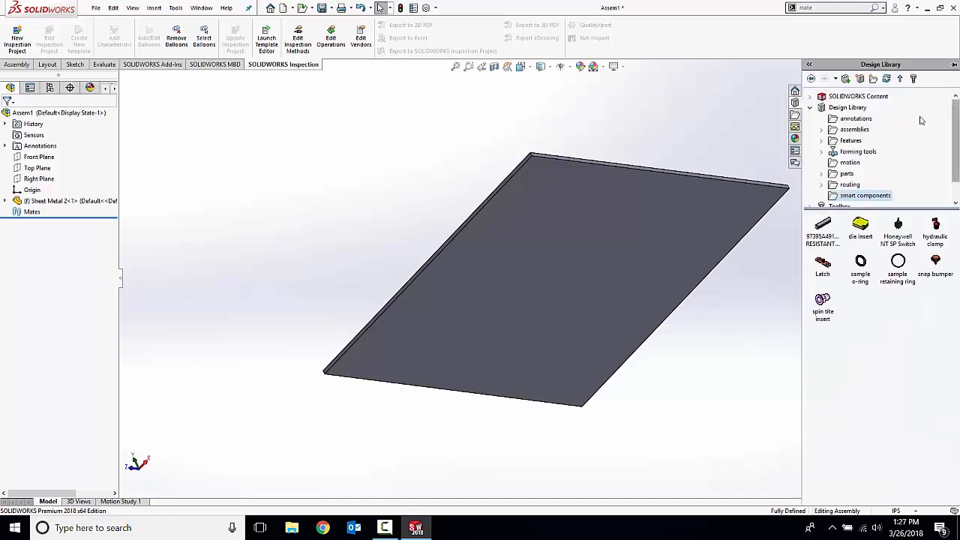
click(896, 235)
drag(896, 234, 621, 241)
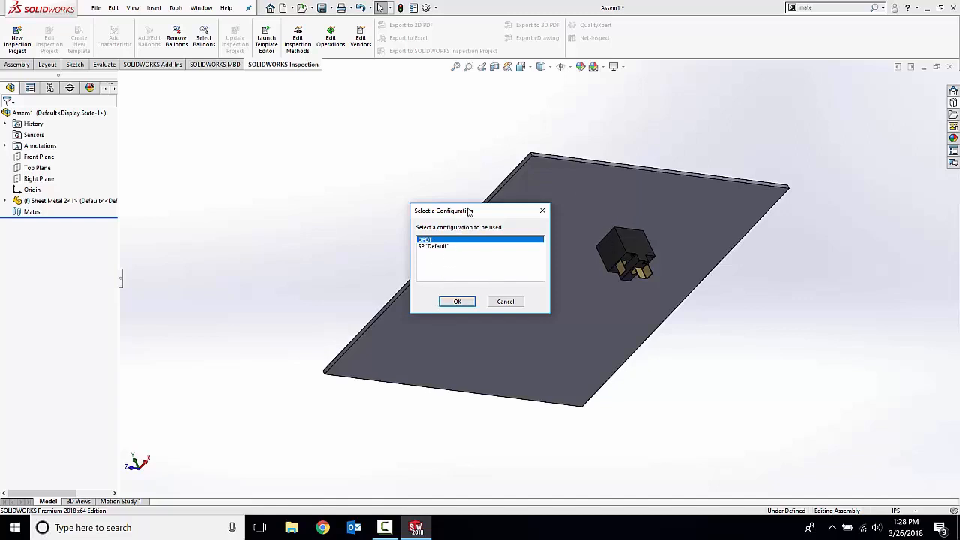
mouse_move(469, 213)
mouse_down()
mouse_move(472, 222)
mouse_move(476, 210)
mouse_up()
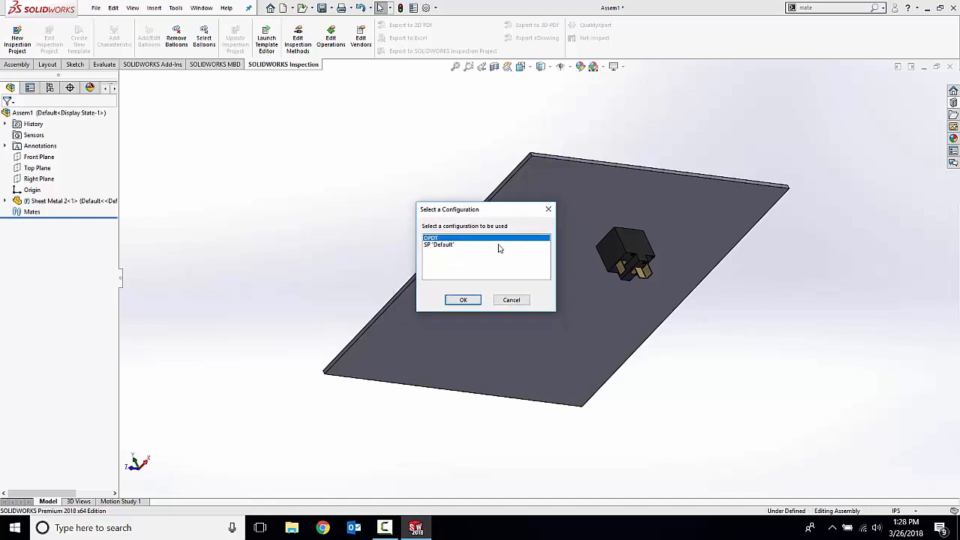
click(463, 300)
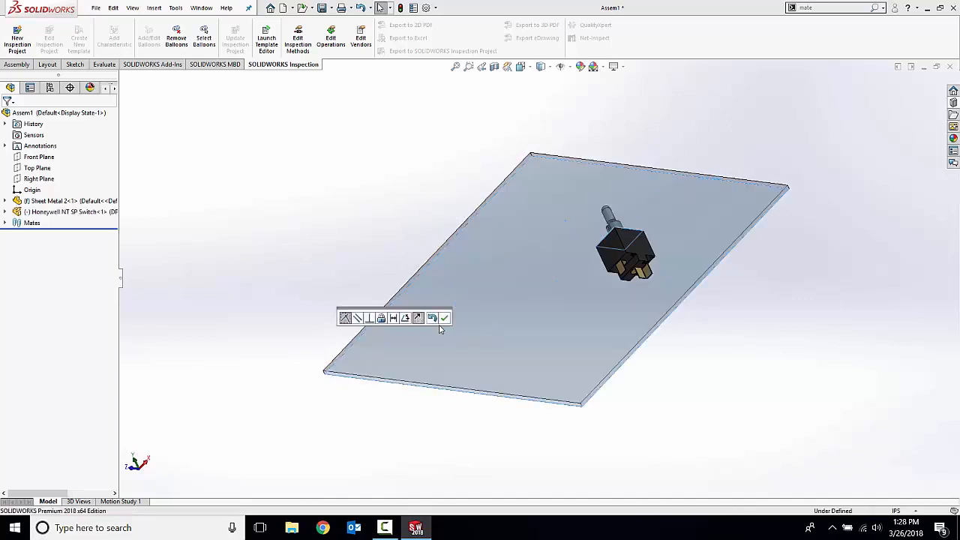
click(444, 319)
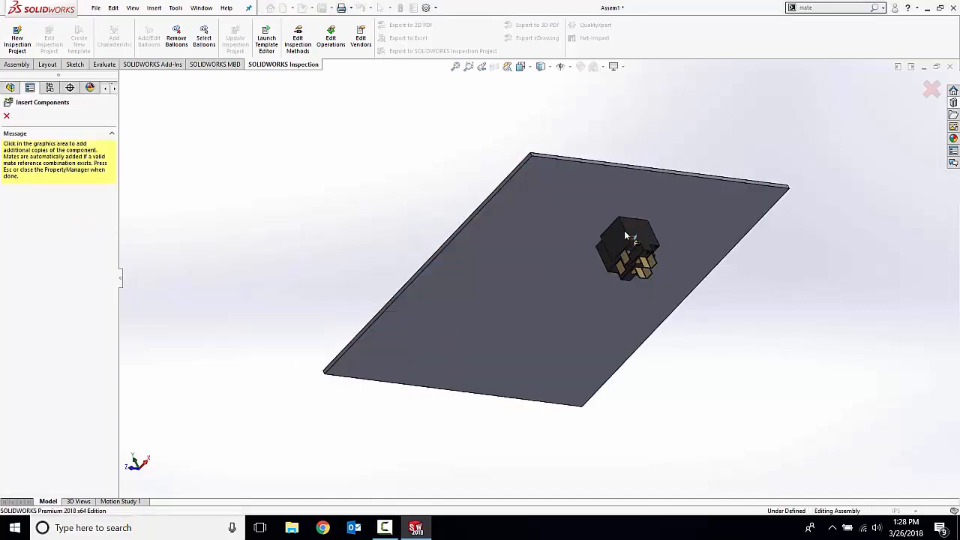
key(Escape)
- Insert the switch's smart feature Cut-Extrude1 into the sheet metal plate, with the plate's top face as the reference
middle_drag(560, 228, 713, 370)
scroll(617, 283, down, 3)
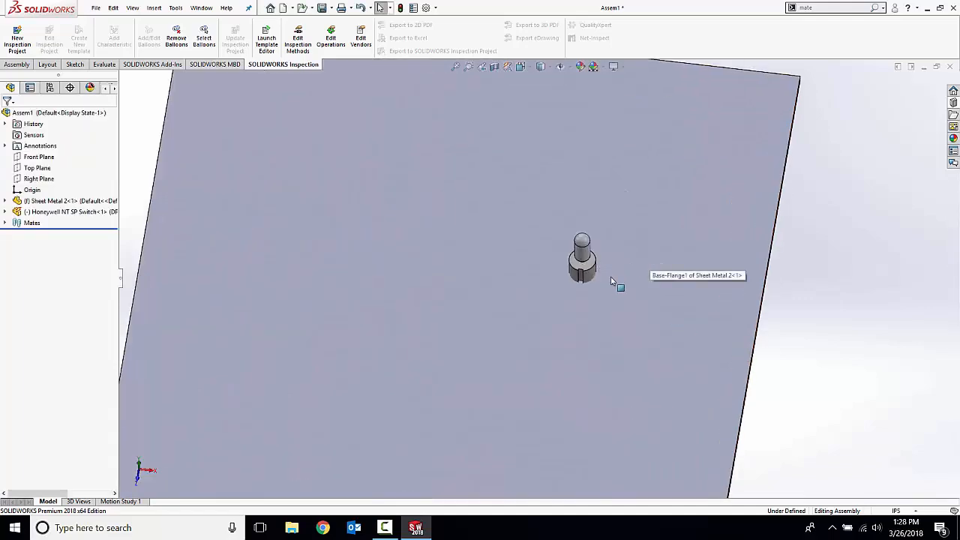
middle_drag(617, 282, 586, 308)
scroll(586, 308, down, 3)
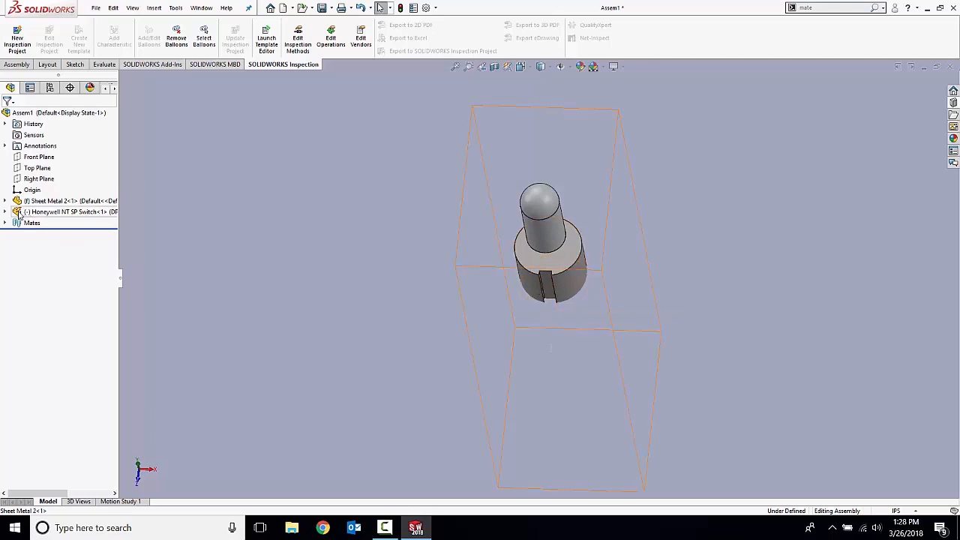
mouse_move(21, 216)
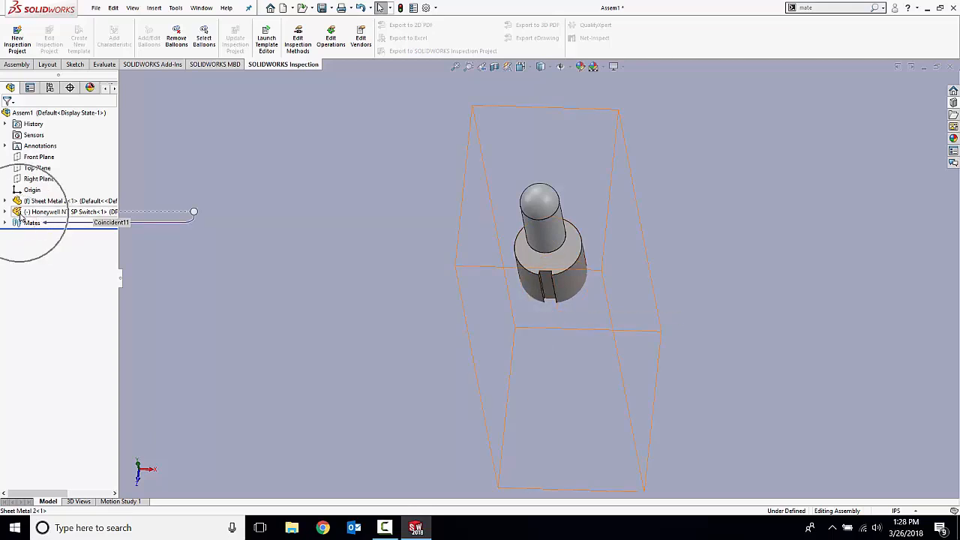
click(20, 215)
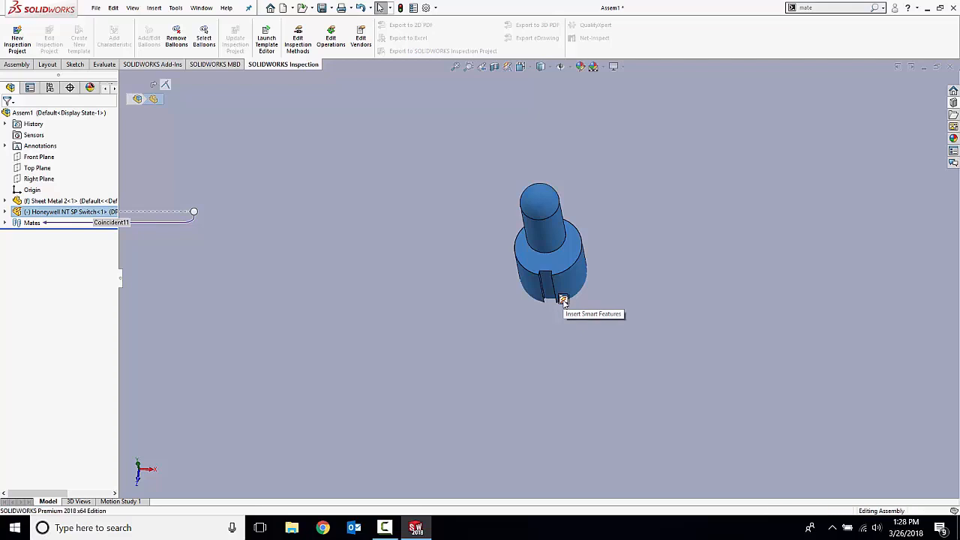
click(563, 300)
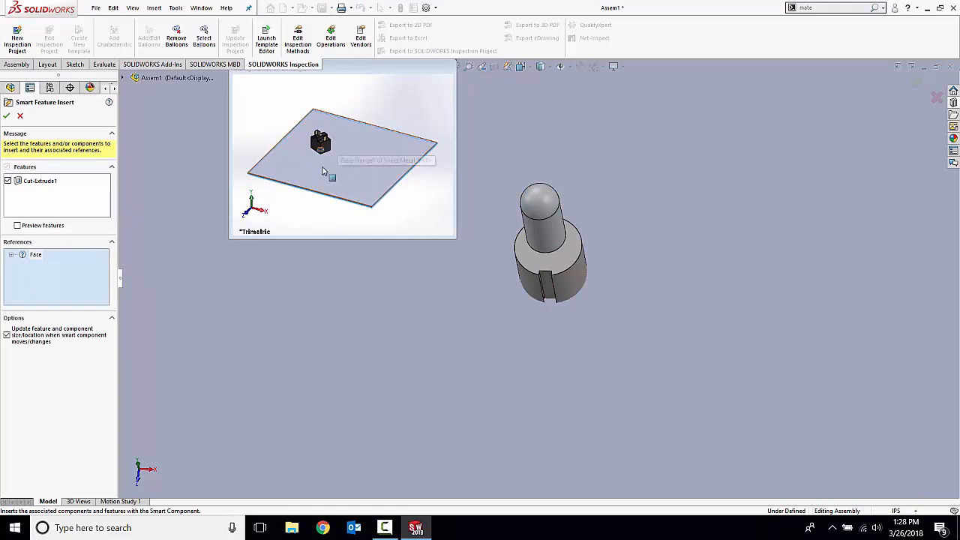
click(382, 356)
scroll(510, 323, up, 4)
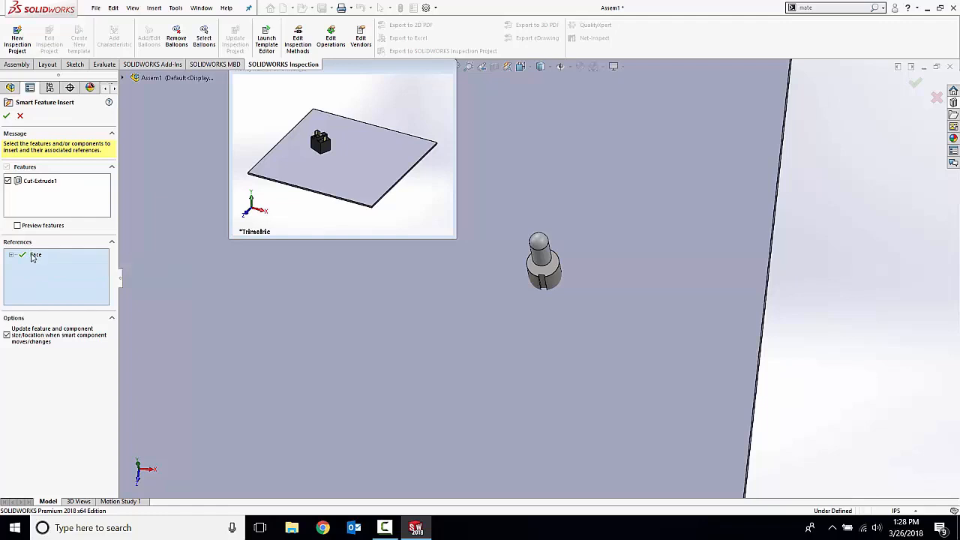
click(6, 116)
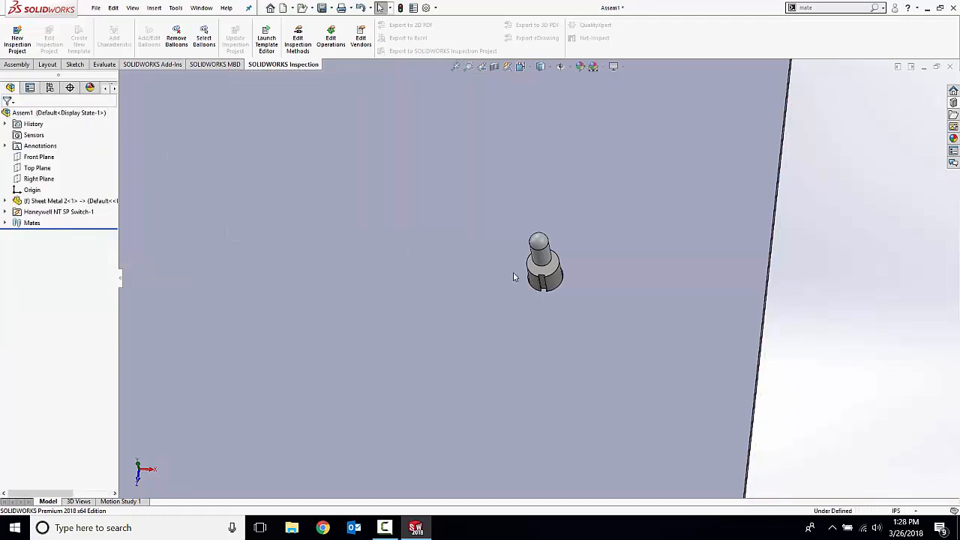
- Move the switch across the plate away from its notched hole, rotate it about its axis, and rebuild the assembly
scroll(540, 274, down, 8)
middle_drag(488, 244, 464, 214)
scroll(482, 310, up, 8)
middle_drag(450, 291, 465, 268)
scroll(481, 282, down, 5)
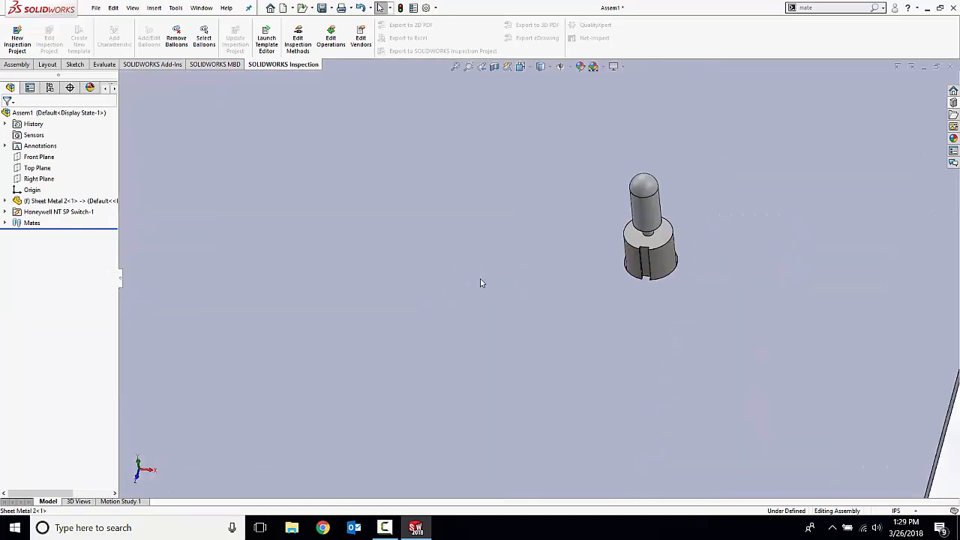
drag(649, 270, 397, 270)
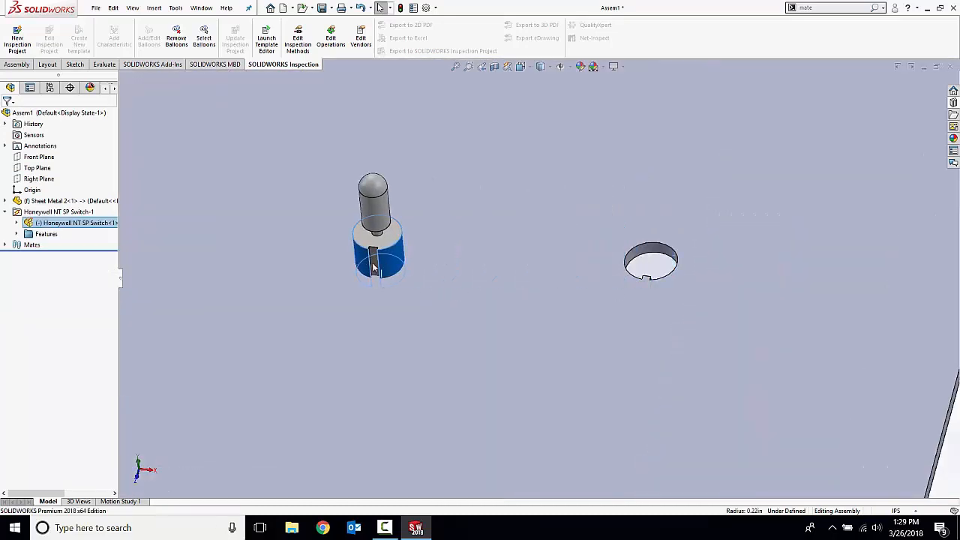
right_drag(398, 270, 302, 213)
middle_drag(302, 214, 335, 296)
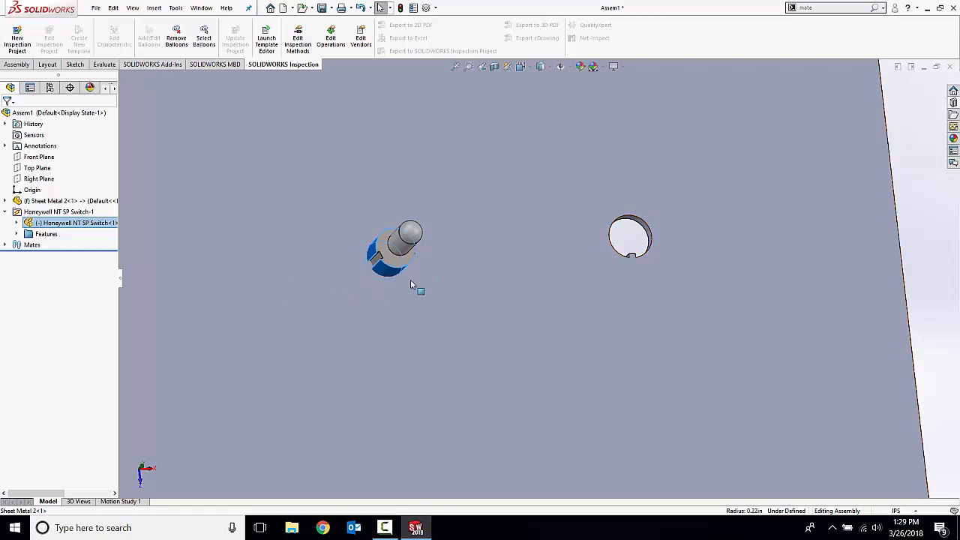
key(ctrl+b)
middle_drag(389, 262, 390, 278)
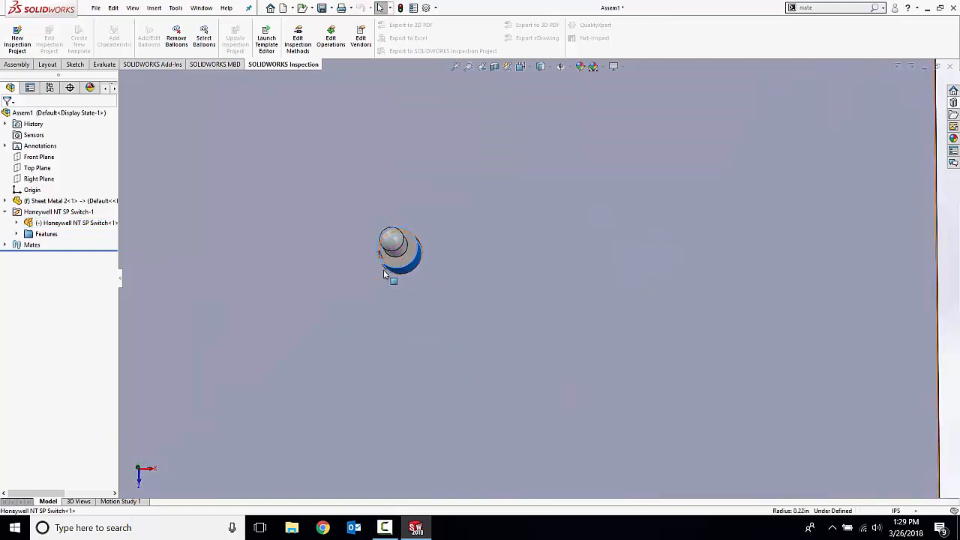
- Examine how the rotated switch sits in its notched hole from above and at an angle
scroll(386, 278, down, 4)
middle_drag(428, 247, 430, 264)
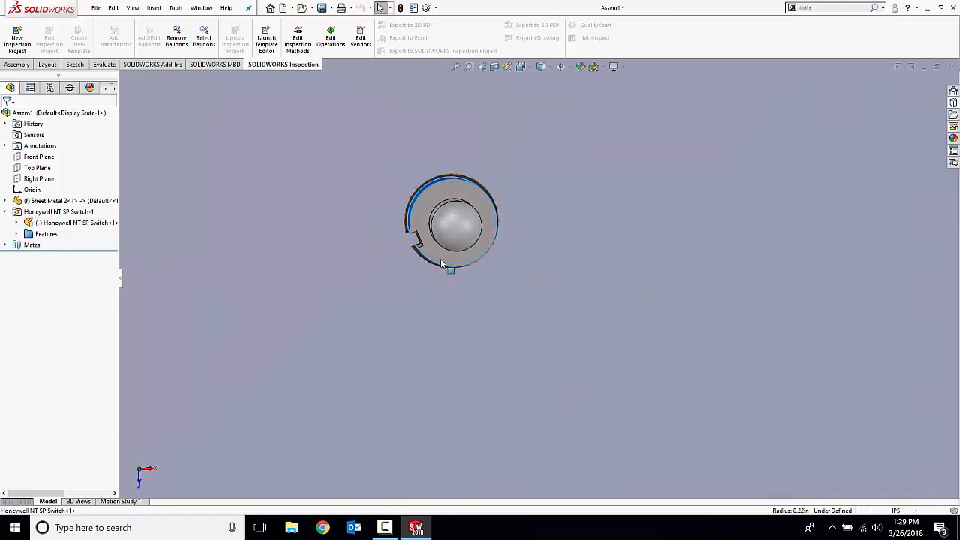
scroll(524, 288, up, 3)
middle_drag(531, 287, 529, 238)
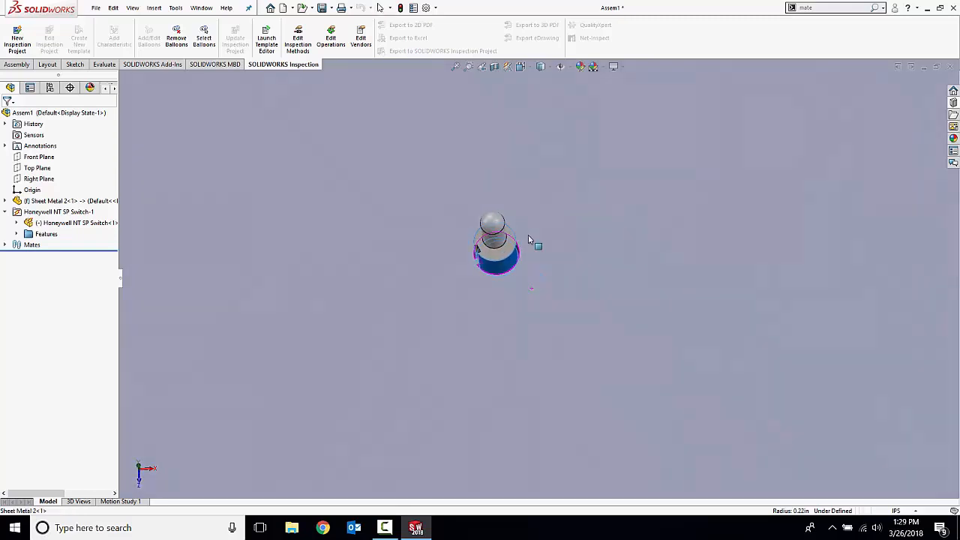
scroll(536, 277, up, 3)
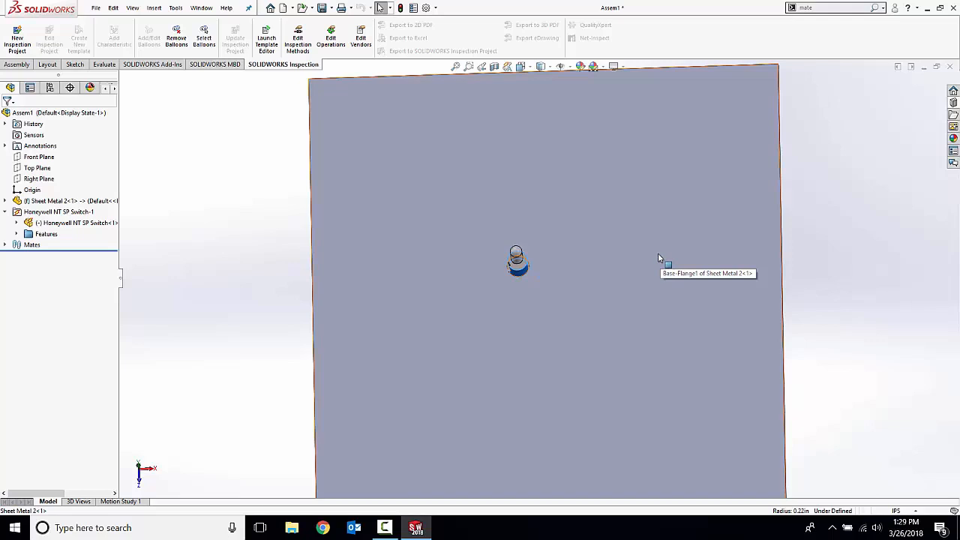
click(259, 281)
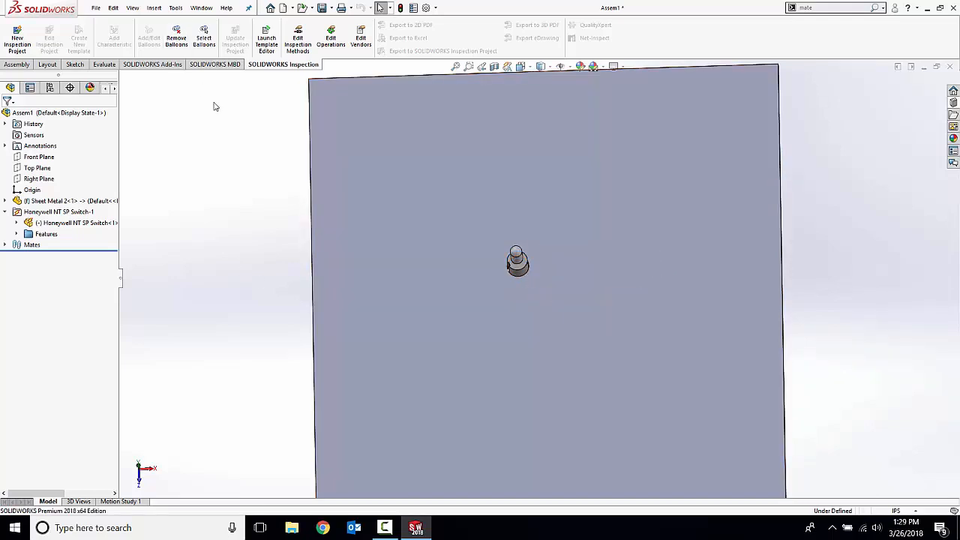
- Start a drawing from the assembly and save the assembly as Assem1 in the Design library Event folder
click(293, 9)
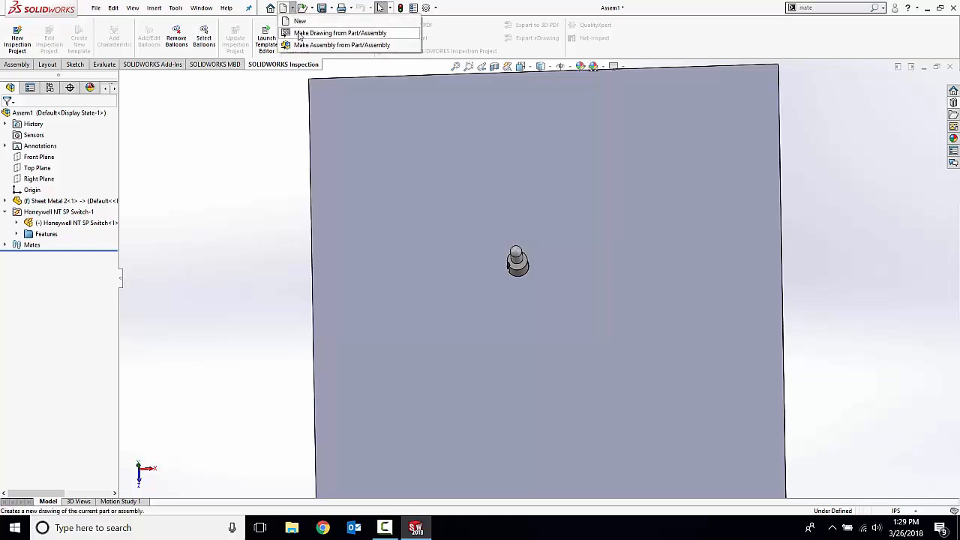
click(300, 33)
click(483, 274)
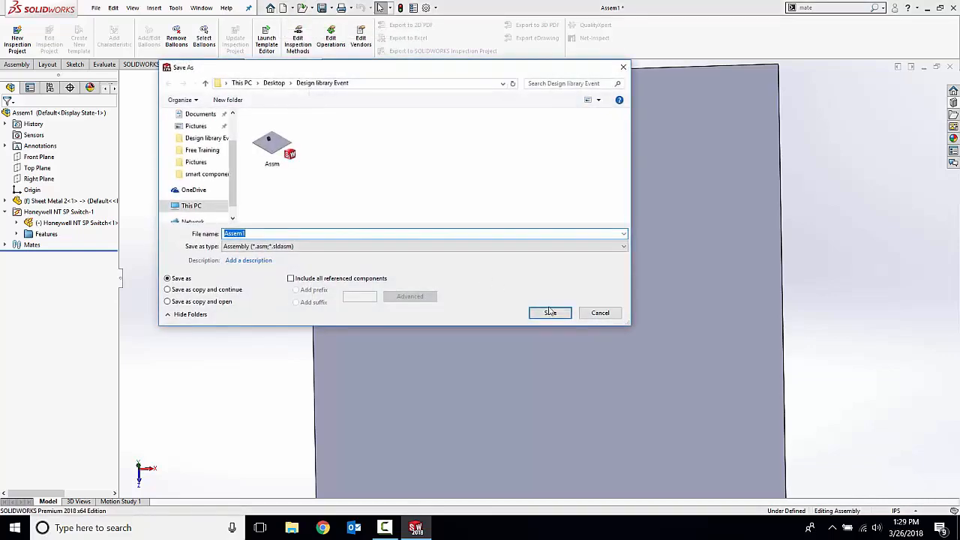
click(547, 312)
click(501, 280)
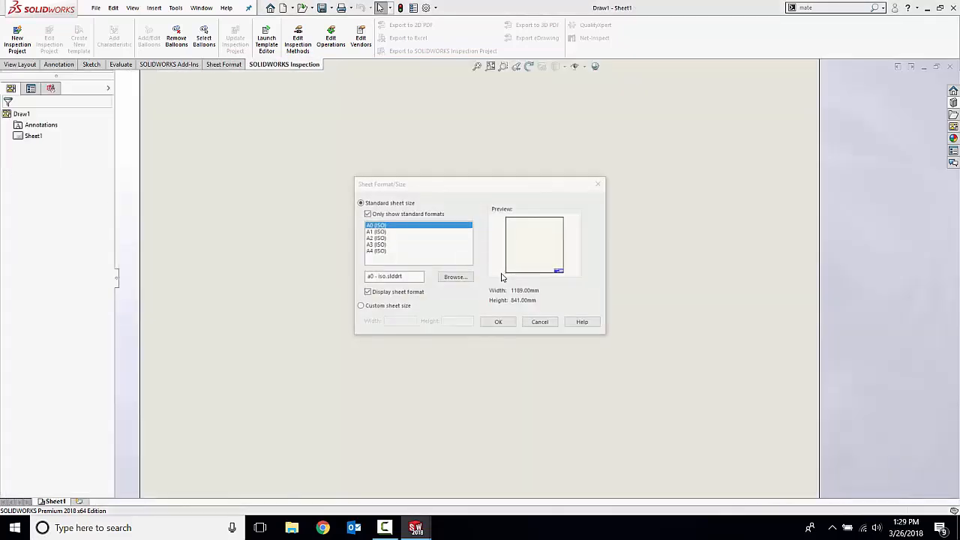
- Cancel the sheet format choice and close the empty assembly drawing without saving it
click(540, 321)
click(201, 8)
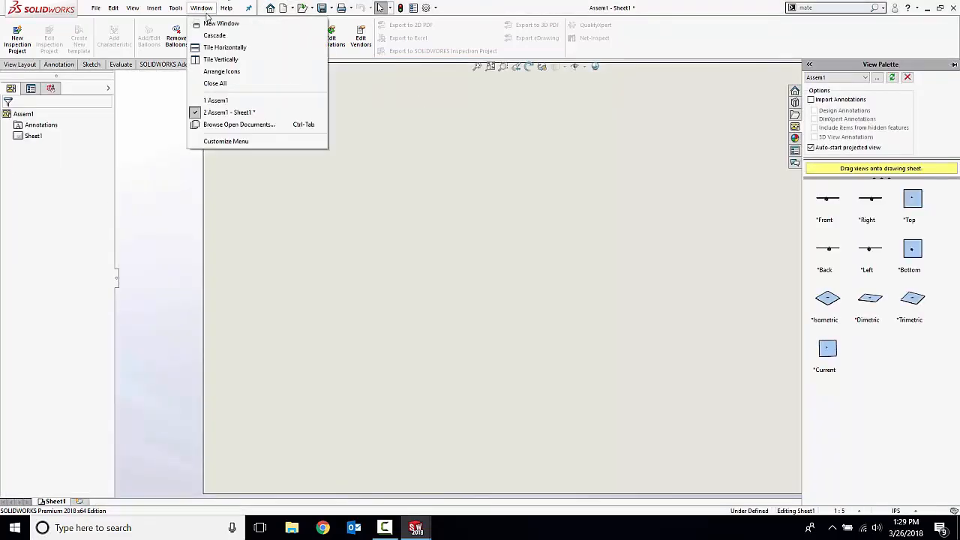
click(783, 191)
click(950, 68)
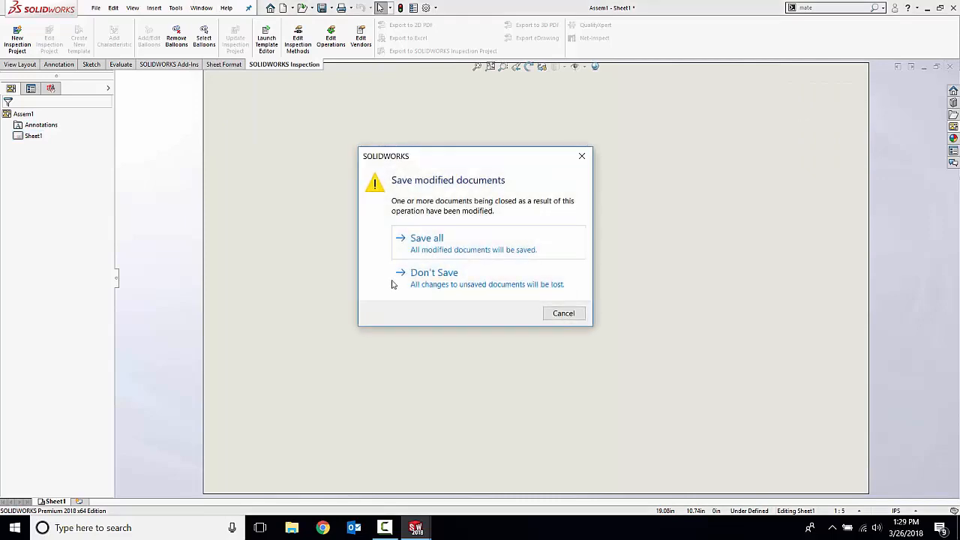
click(421, 273)
- Open the Sheet Metal 2 plate from the assembly as its own part and look at its notched hole
right_click(472, 266)
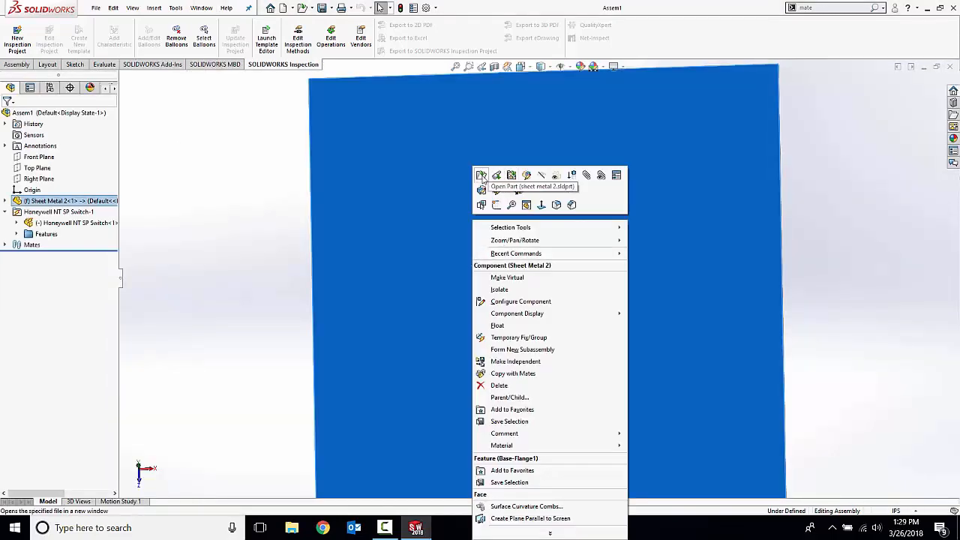
click(481, 176)
scroll(555, 229, down, 4)
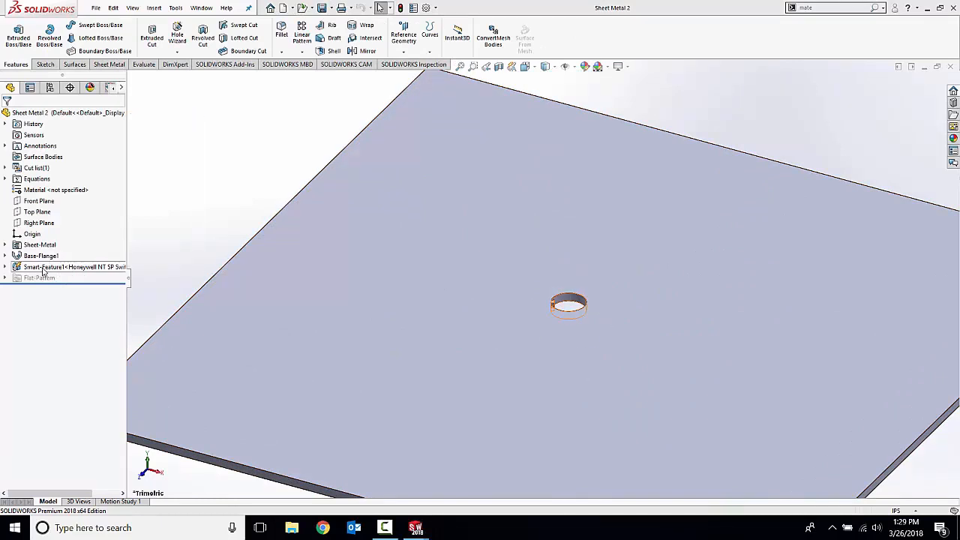
- Make a drawing from the Sheet Metal 2 part with the suggested sheet format and place only its Top view
click(294, 8)
click(330, 33)
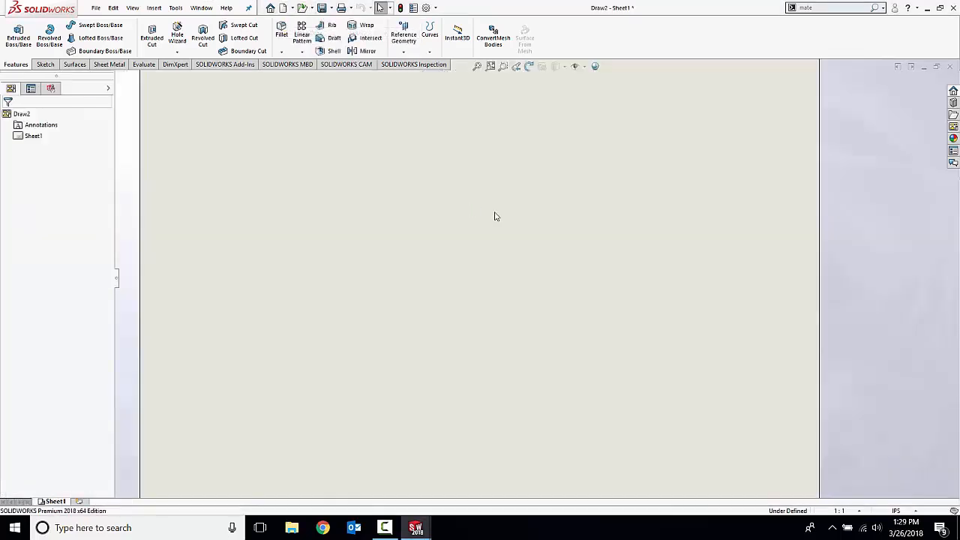
click(497, 323)
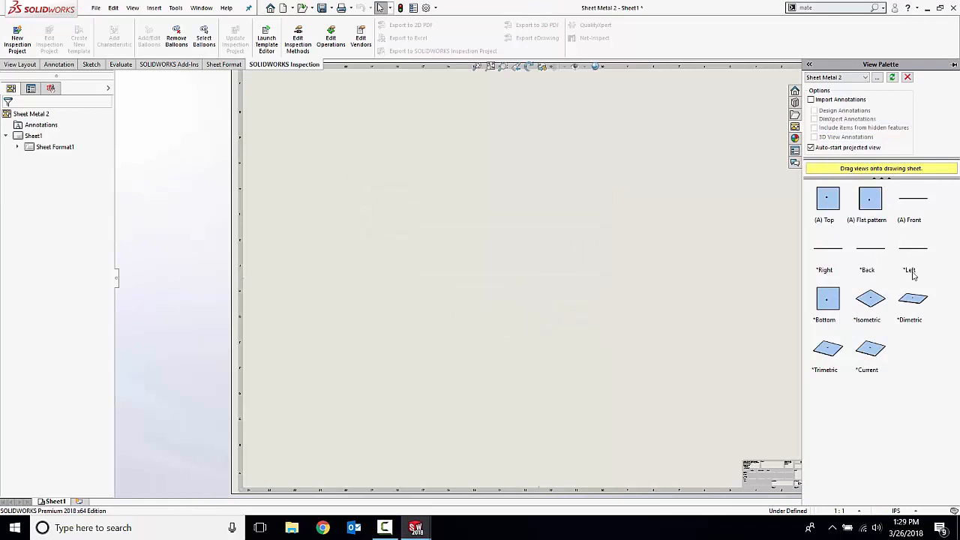
drag(831, 203, 499, 249)
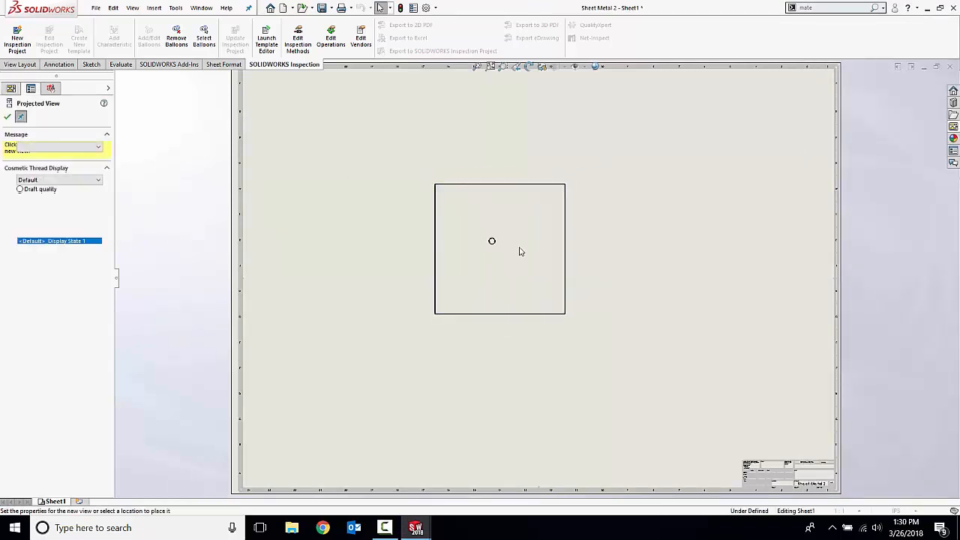
click(9, 117)
- Insert model items from the entire model into the drawing view, using the dimensions marked for drawing
scroll(543, 214, down, 3)
click(54, 66)
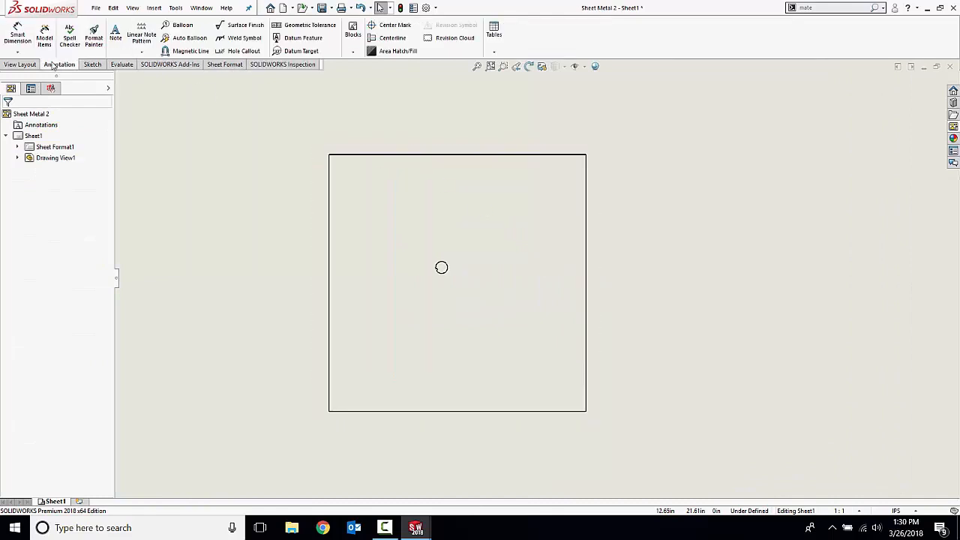
click(45, 41)
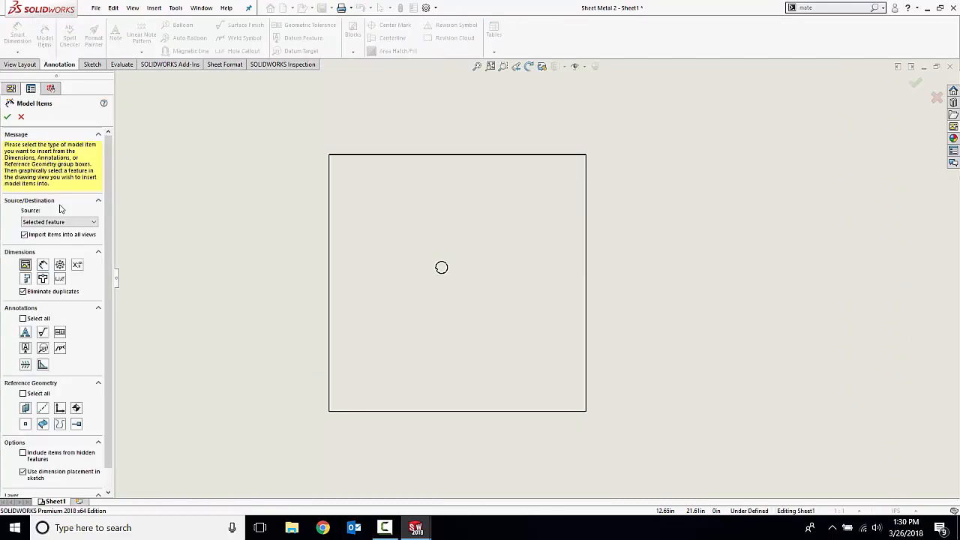
click(55, 223)
click(52, 231)
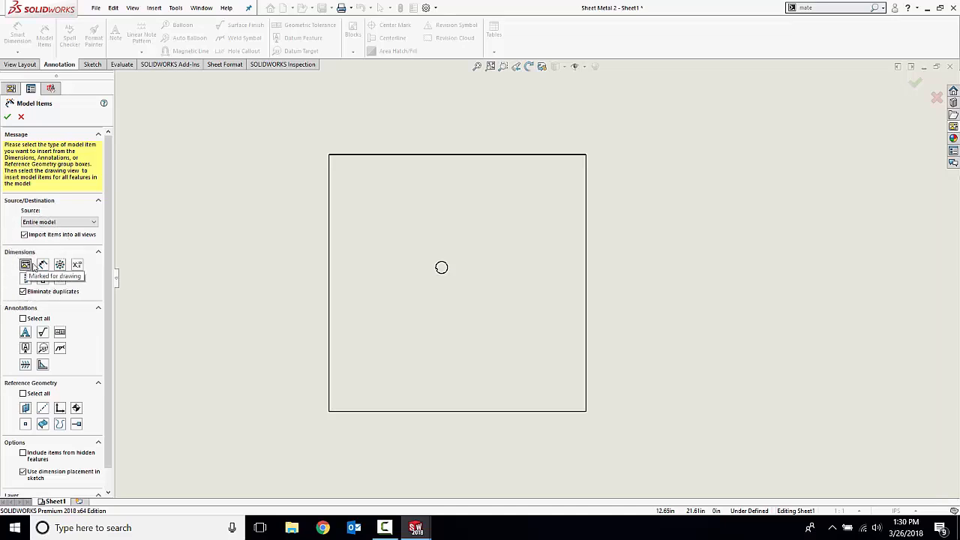
click(8, 118)
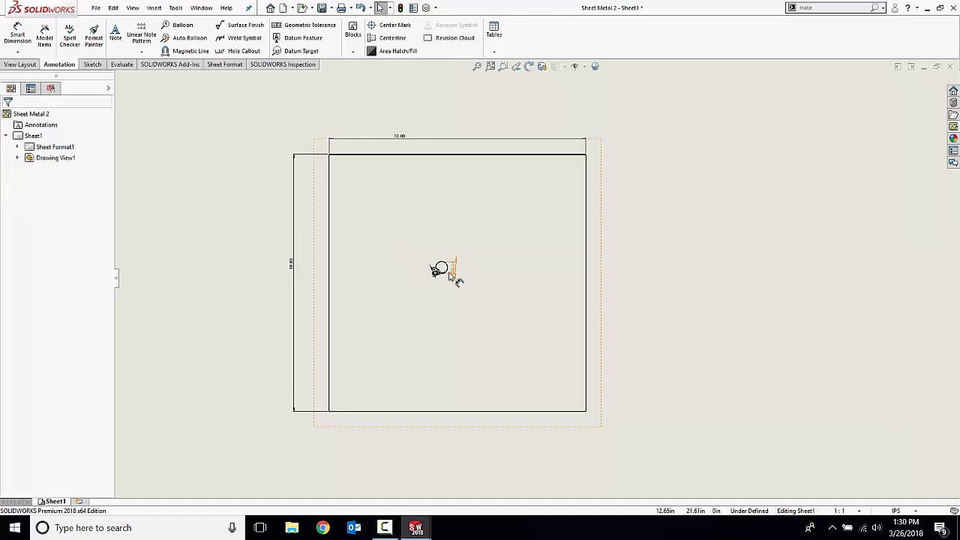
- Spread the notch's 0.07 and 0.05 dimensions and the hole's diameter dimension outward, clear of the hole
scroll(450, 276, down, 8)
drag(452, 258, 360, 283)
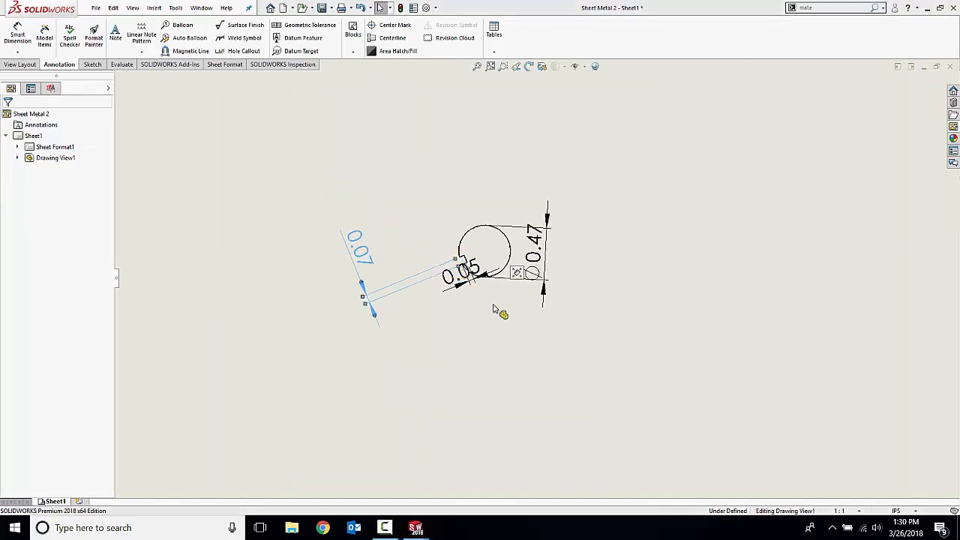
drag(466, 285, 523, 379)
drag(550, 219, 639, 268)
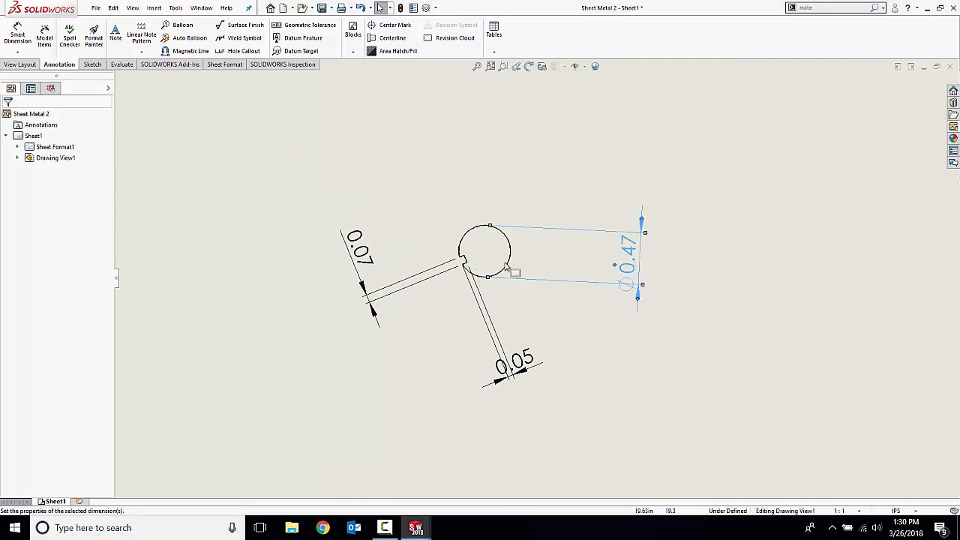
- Dimension the horizontal distance from the plate's left edge to the hole's centre, placing it above the hole
scroll(529, 271, up, 3)
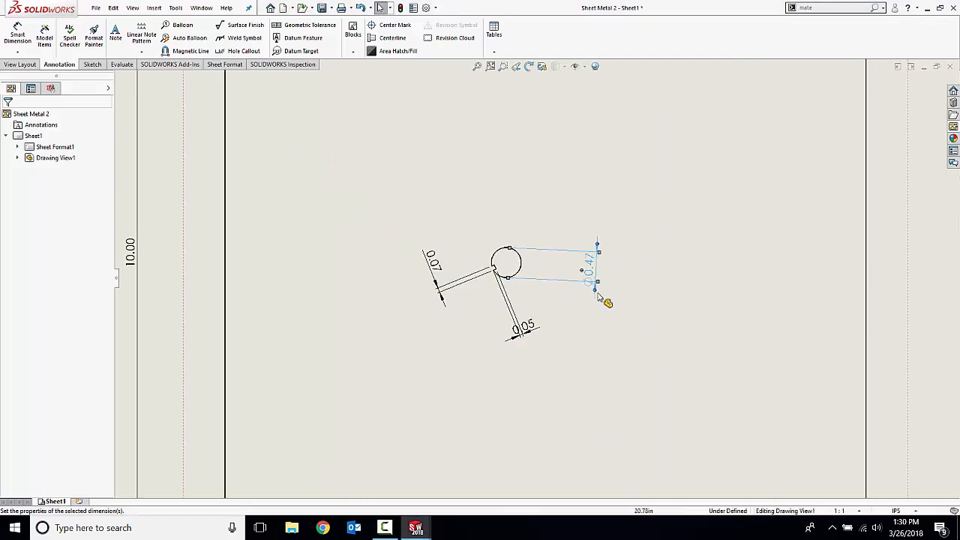
scroll(582, 281, up, 2)
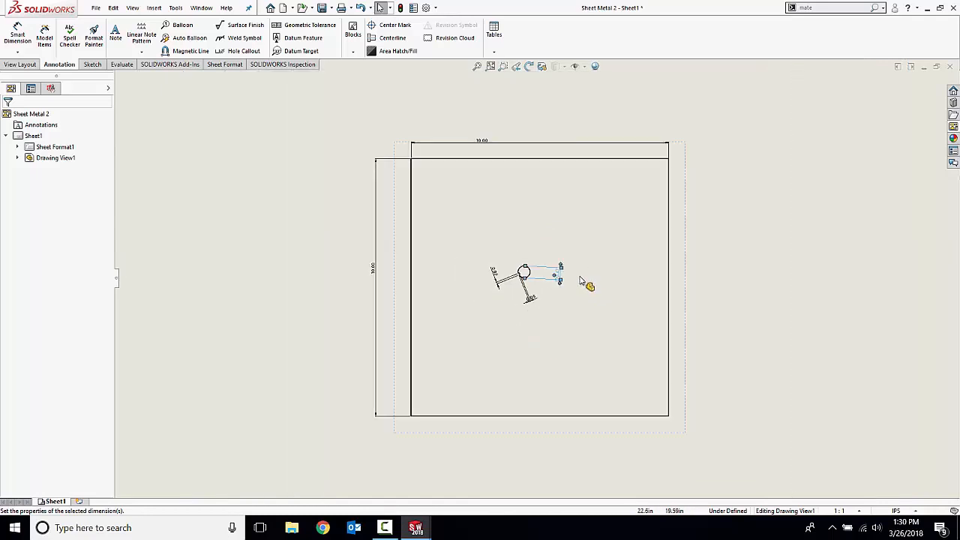
scroll(553, 287, down, 1)
click(17, 36)
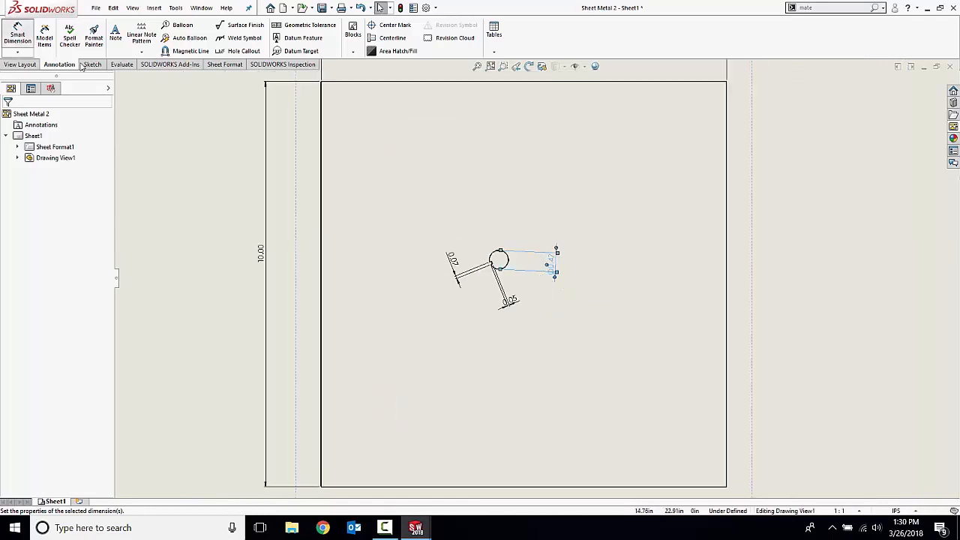
click(498, 259)
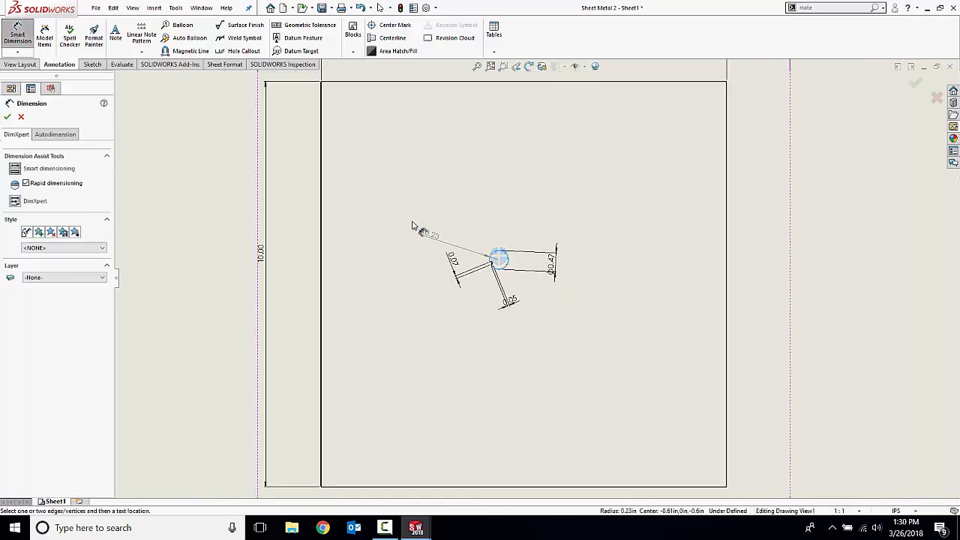
click(321, 208)
click(411, 175)
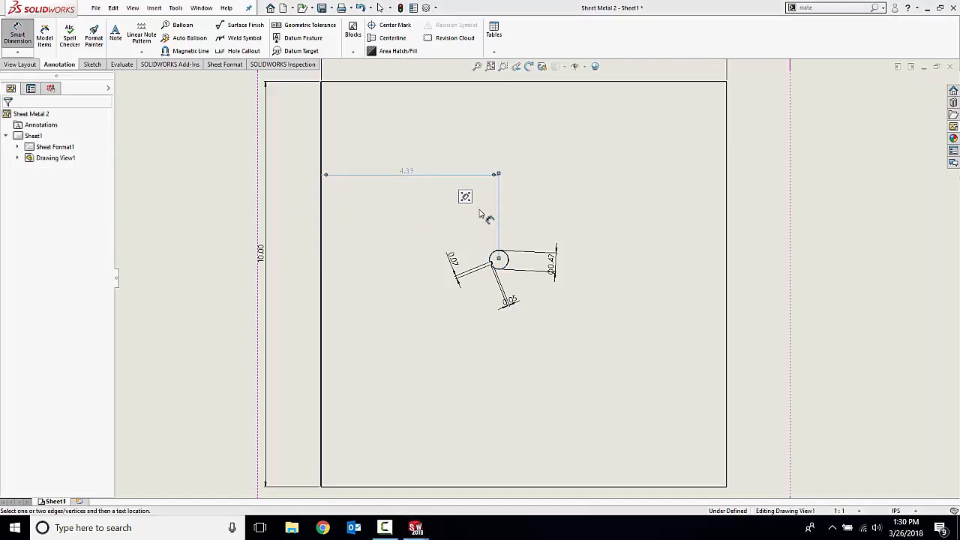
key(Escape)
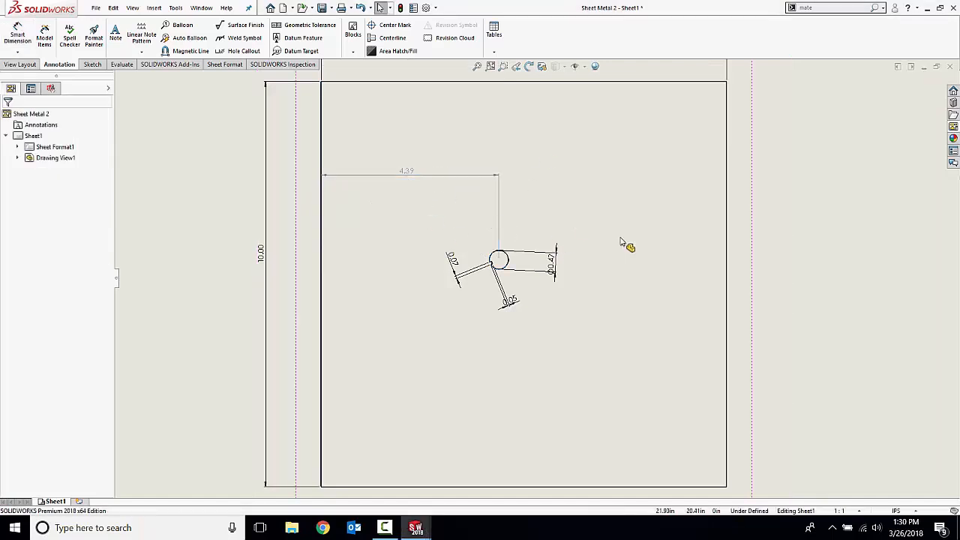